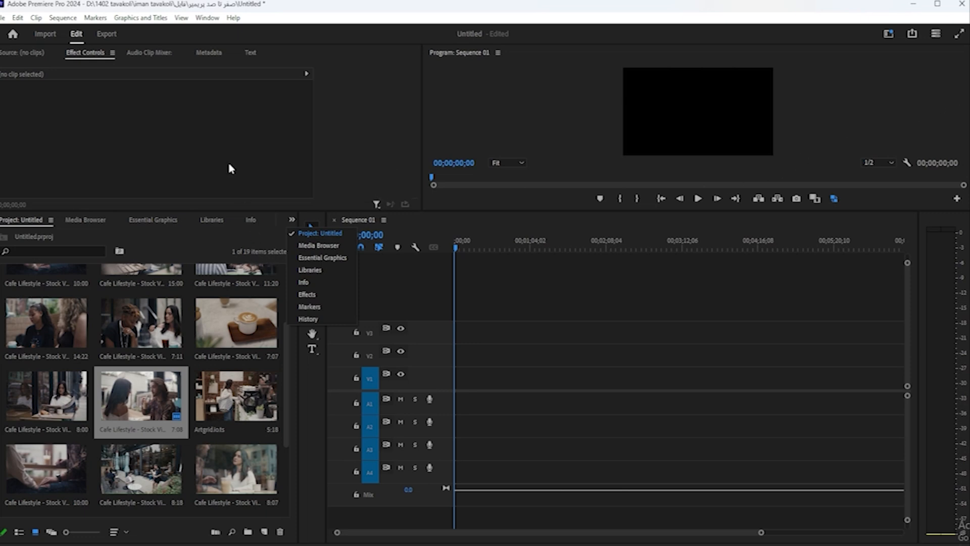
Step: Place three café clips consecutively in Sequence 01, on V1, V2 and V1, keeping the existing sequence settings
left_click(566, 375)
left_click_drag(151, 320, 432, 379)
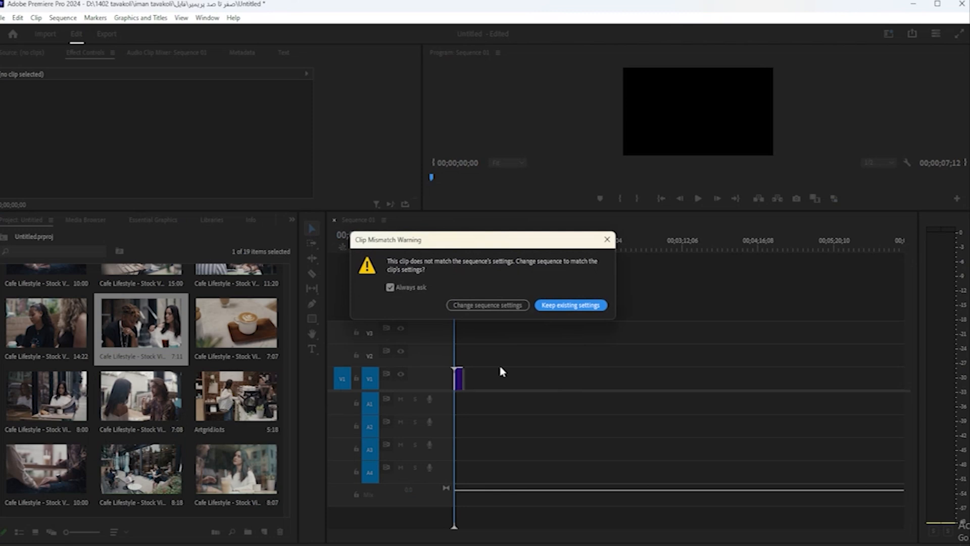
left_click(576, 305)
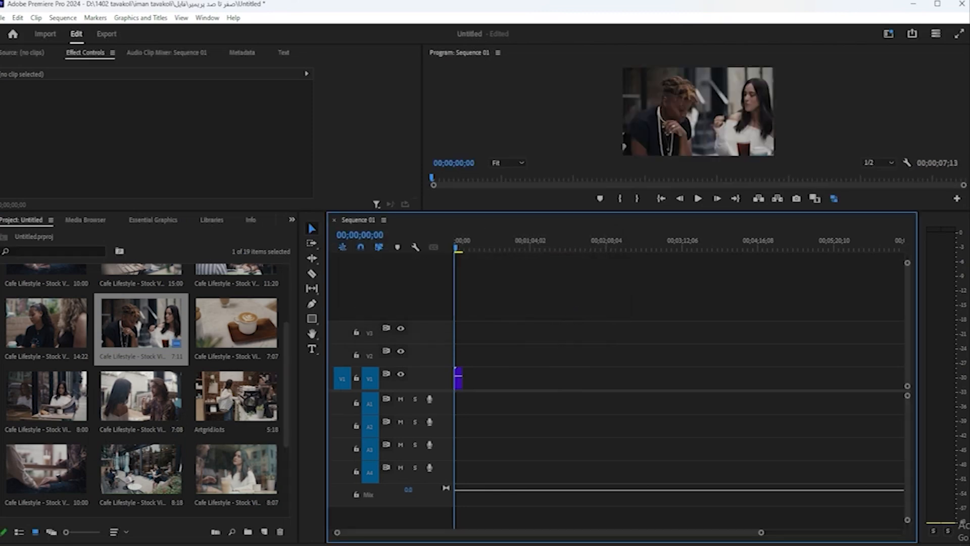
left_click_drag(118, 407, 445, 368)
left_click_drag(58, 425, 477, 389)
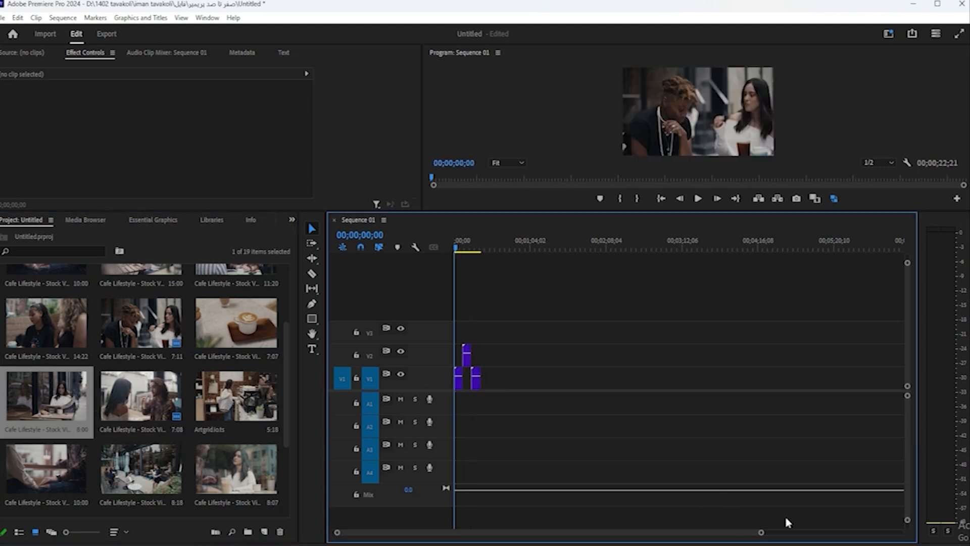
left_click_drag(760, 535, 661, 541)
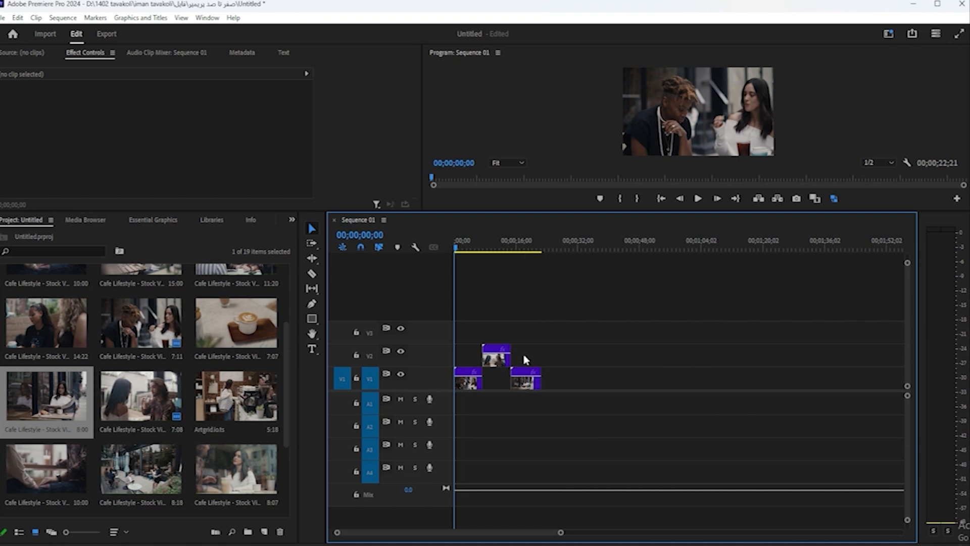
Step: Move the playhead to 00;00;02;27, select the first clip on V1 and expand its Motion properties
left_click(465, 250)
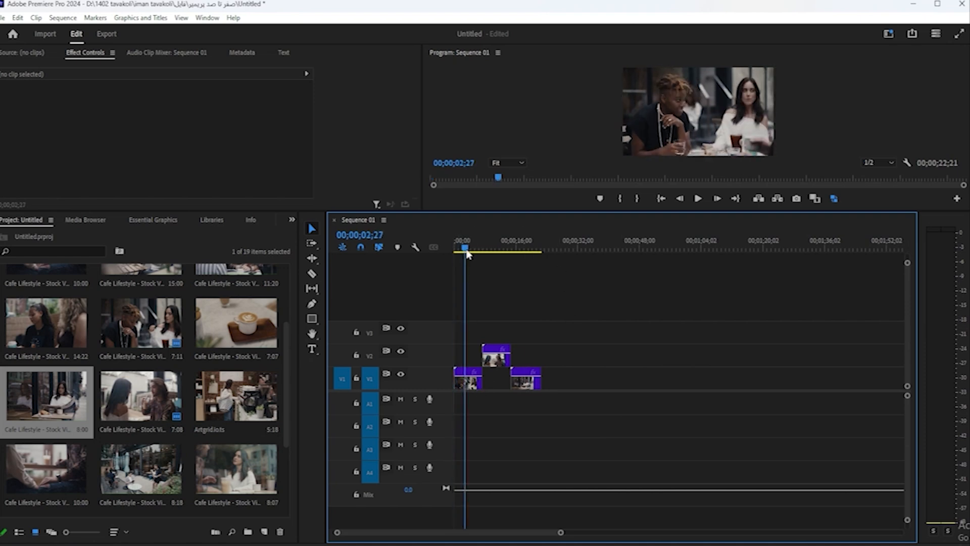
left_click(466, 379)
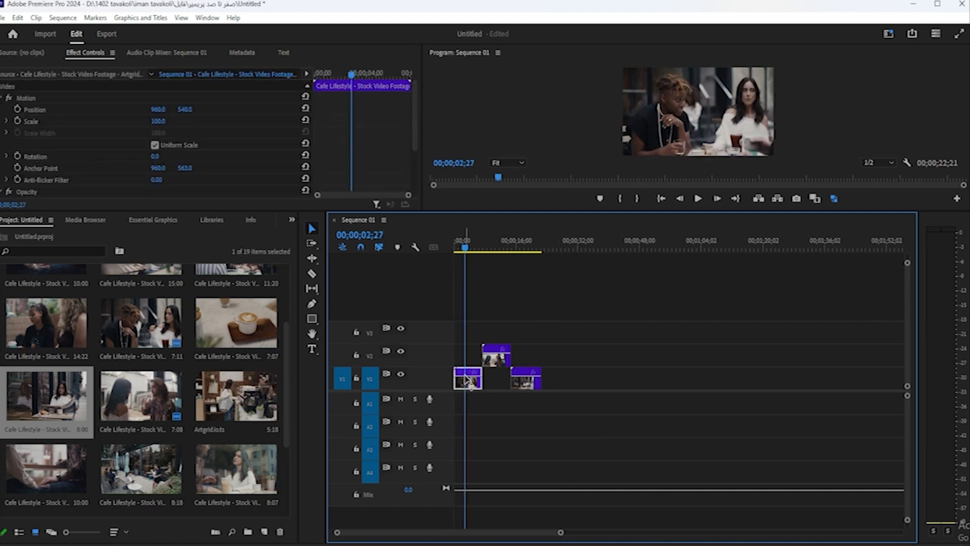
left_click(5, 99)
left_click(4, 110)
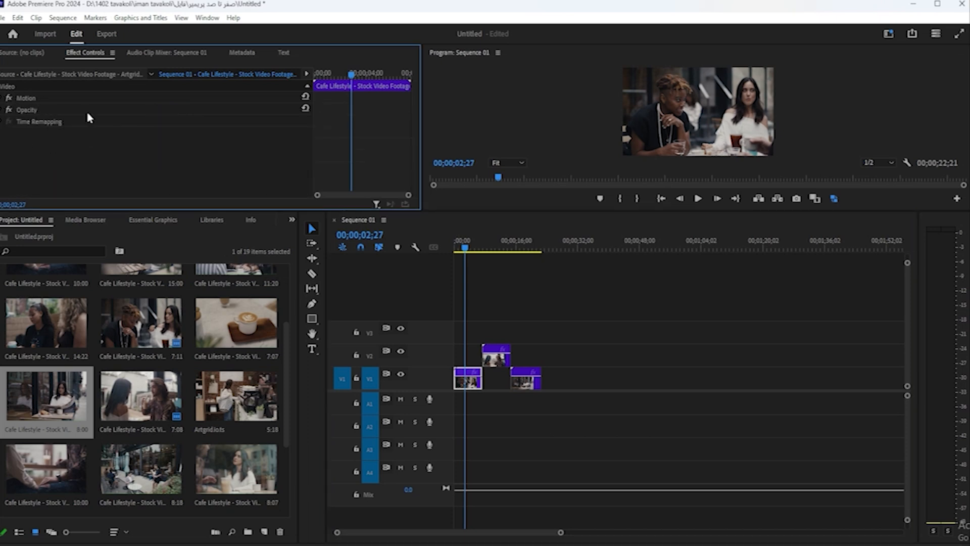
left_click(3, 99)
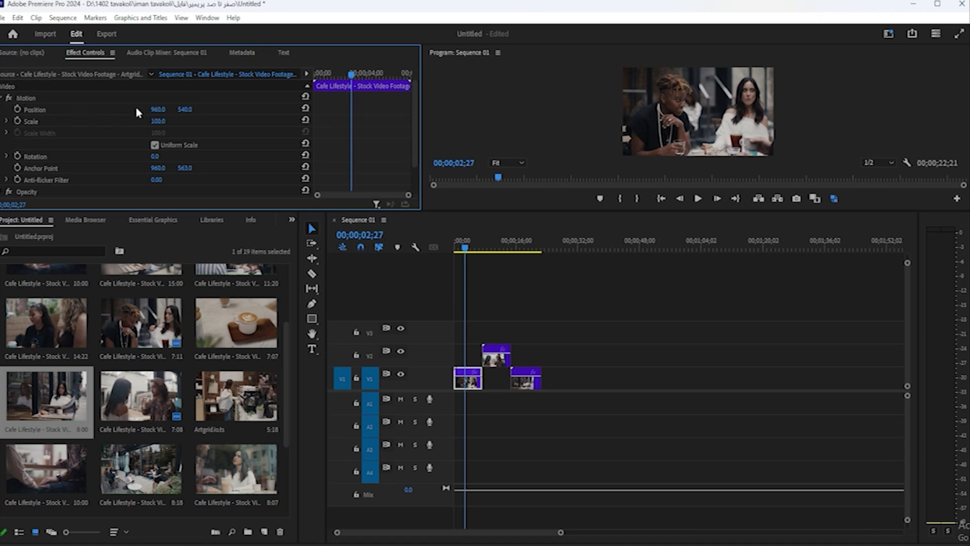
Step: Try shifting the first clip's horizontal Position to about 797, and undo the shift
left_click_drag(158, 110, 213, 110)
key("ctrl+z")
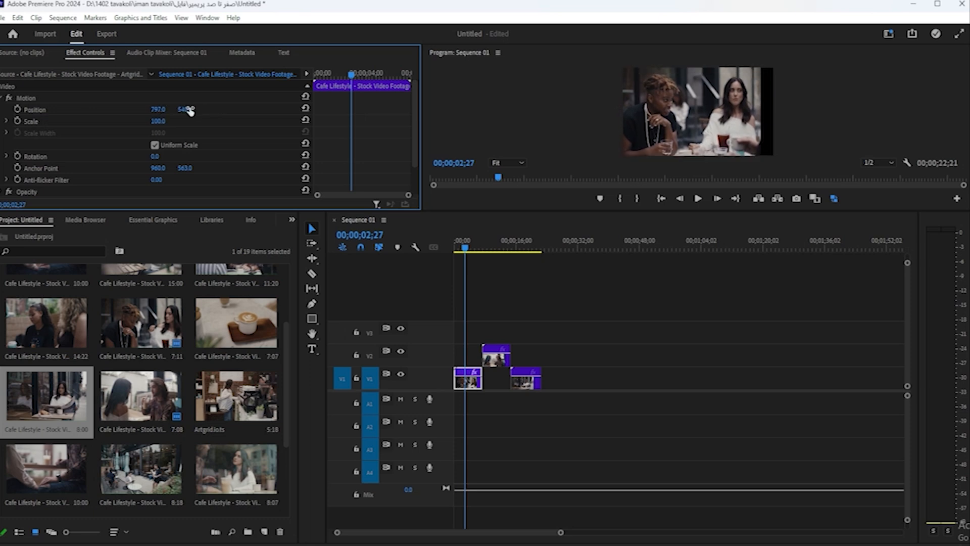
key("ctrl+z")
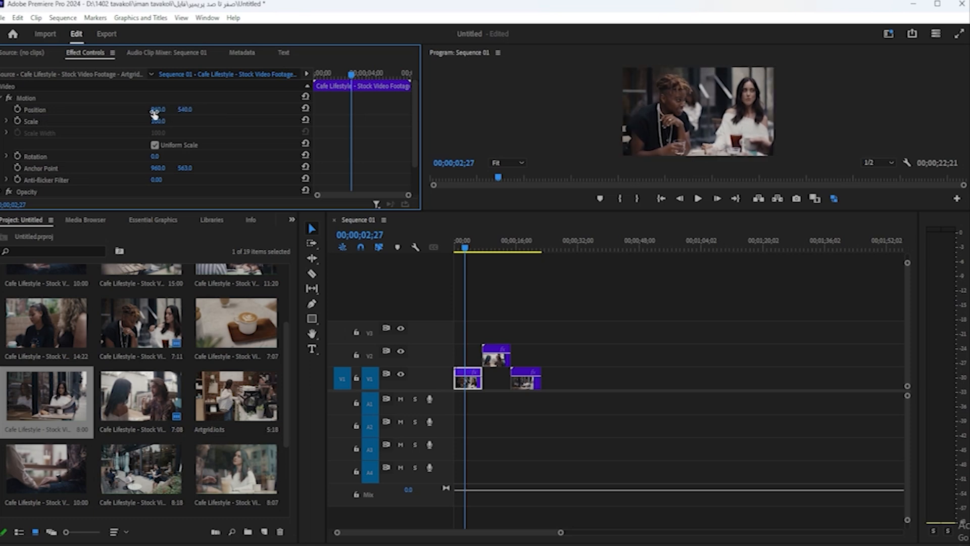
Step: Try moving the first clip to Position 976, 506, and reset its Position parameter
left_click(161, 109)
type("692")
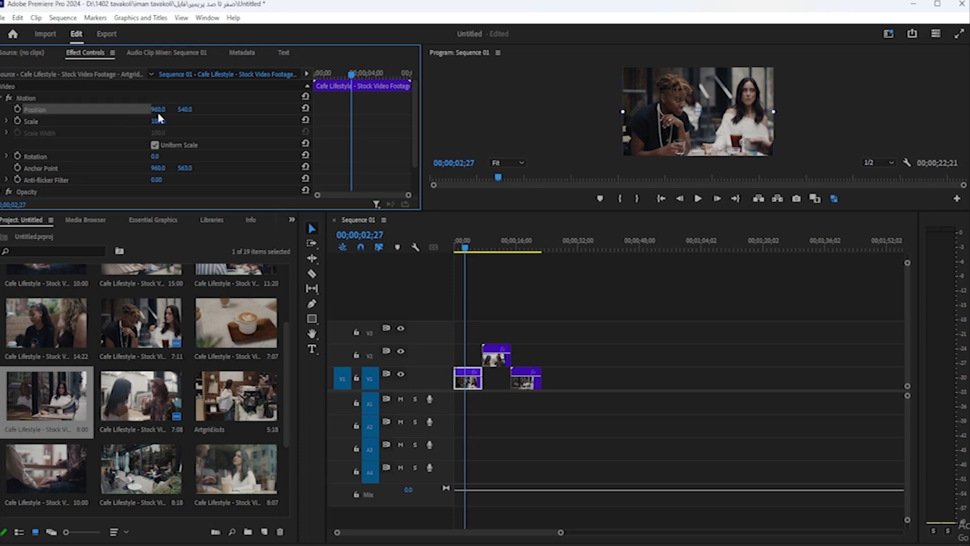
key("Return")
left_click_drag(162, 109, 190, 111)
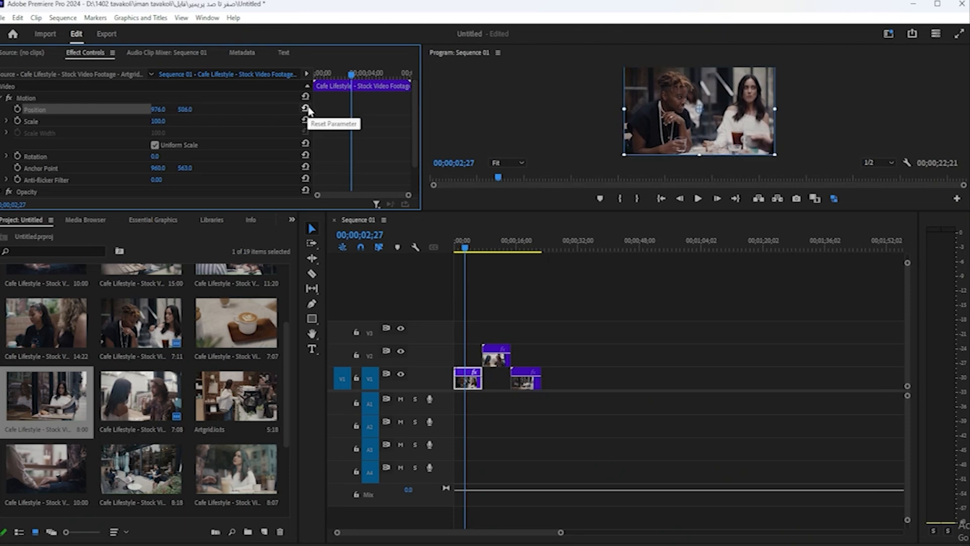
left_click(306, 108)
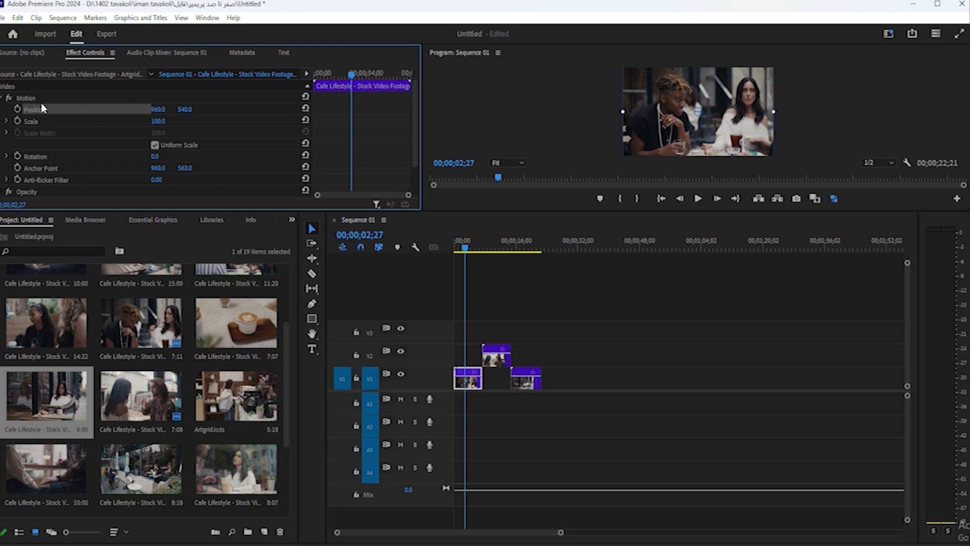
Step: Try moving the first clip's image down and to the left directly in the Program monitor, and undo the move
left_click_drag(725, 134, 708, 157)
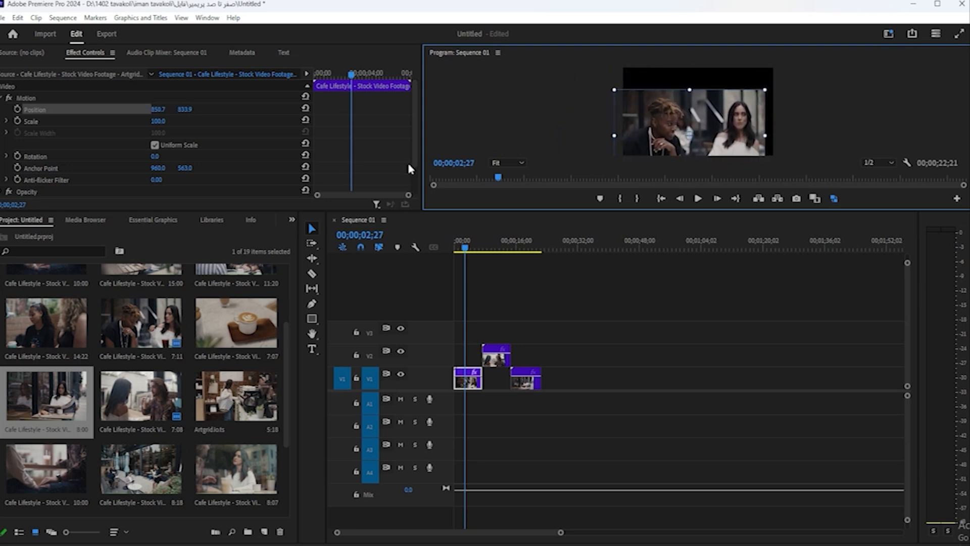
key("ctrl+z")
left_click(51, 114)
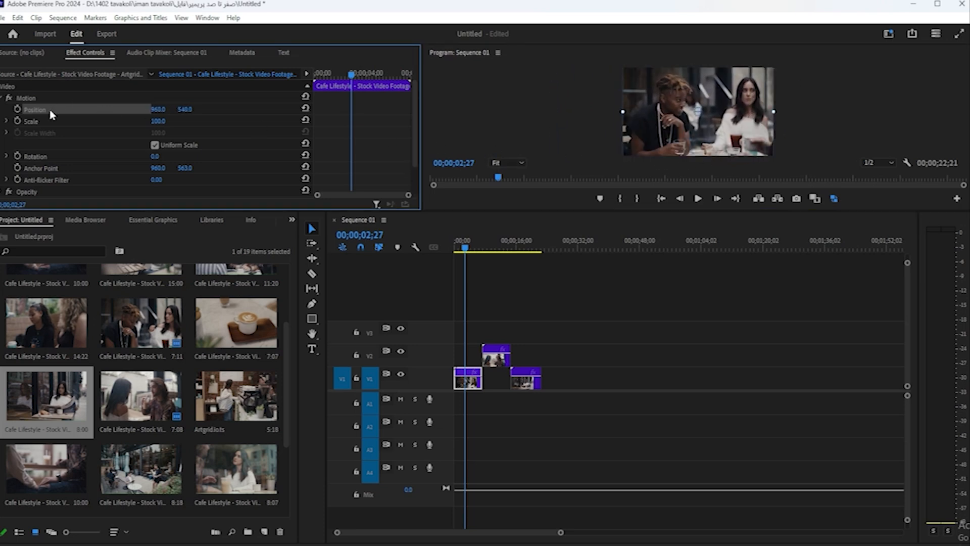
Step: Reselect the first clip, try moving its image slightly up and to the right in the Program monitor, and undo the move
left_click(556, 267)
left_click(475, 378)
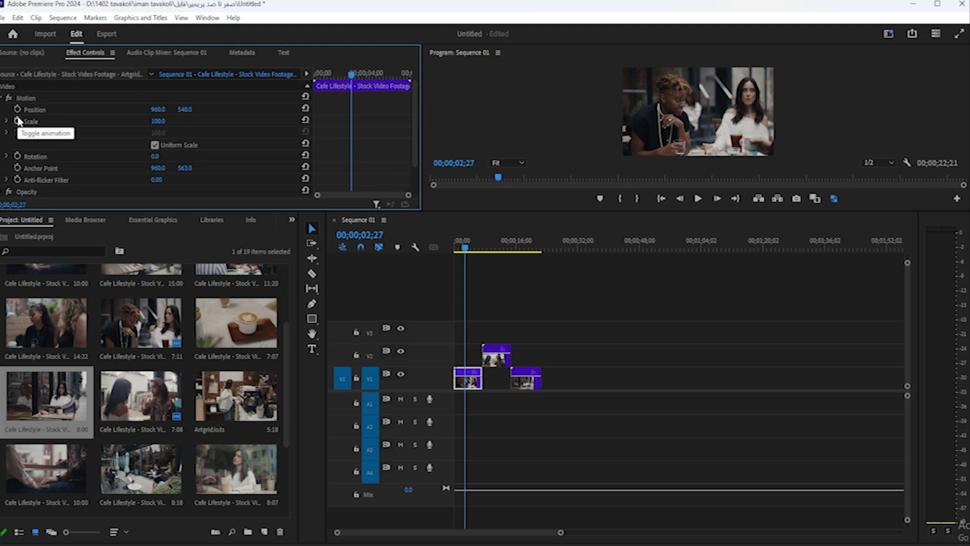
left_click(33, 111)
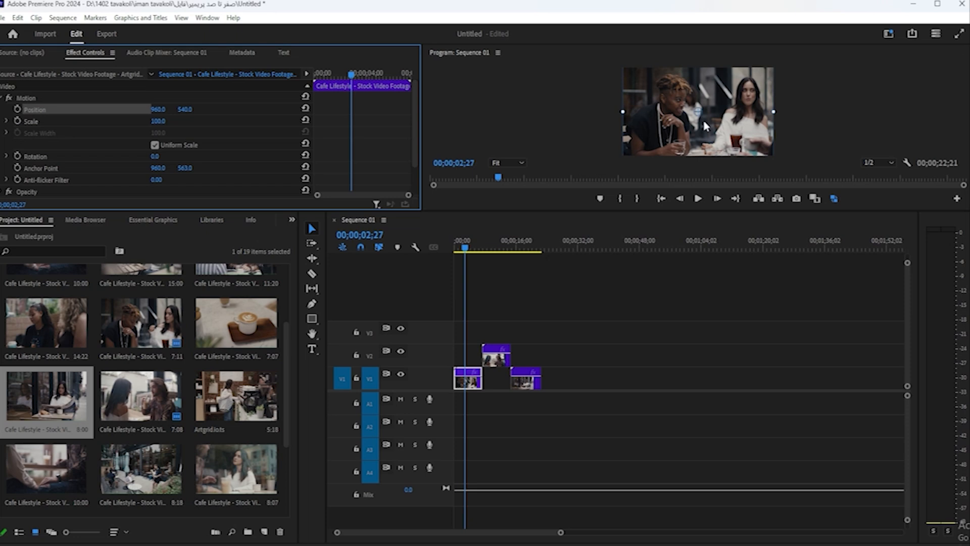
left_click_drag(705, 126, 713, 123)
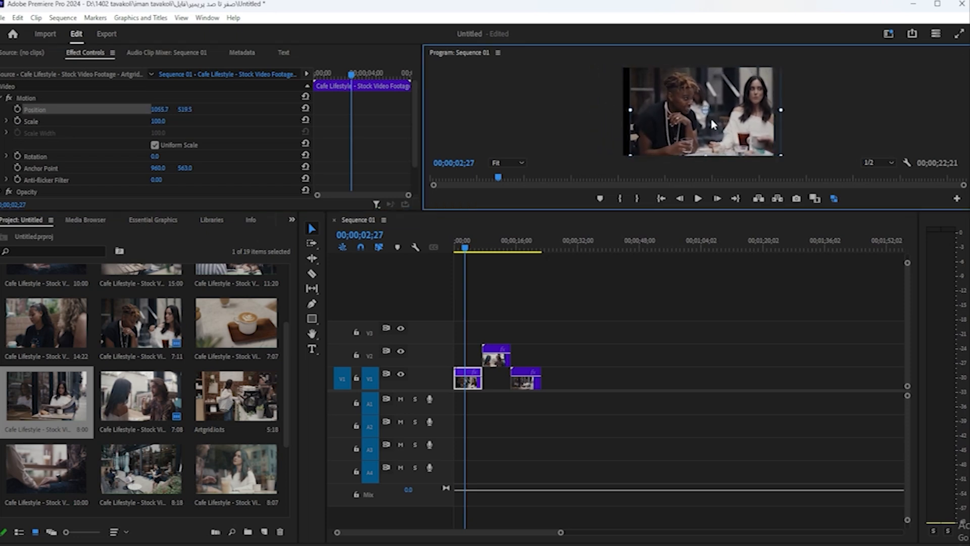
key("ctrl+z")
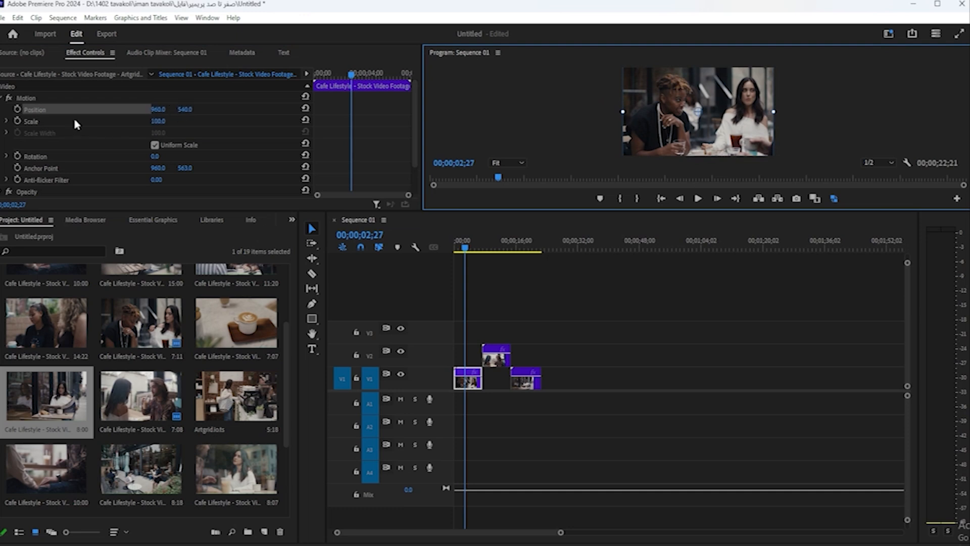
Step: Set the first clip's Scale to 102, and select the last clip on V1 with the playhead at 00;00;15;21
mouse_move(160, 122)
left_mouse_down()
mouse_move(108, 122)
mouse_move(200, 122)
mouse_move(160, 122)
left_mouse_up()
left_click_drag(465, 248, 515, 247)
left_click(521, 383)
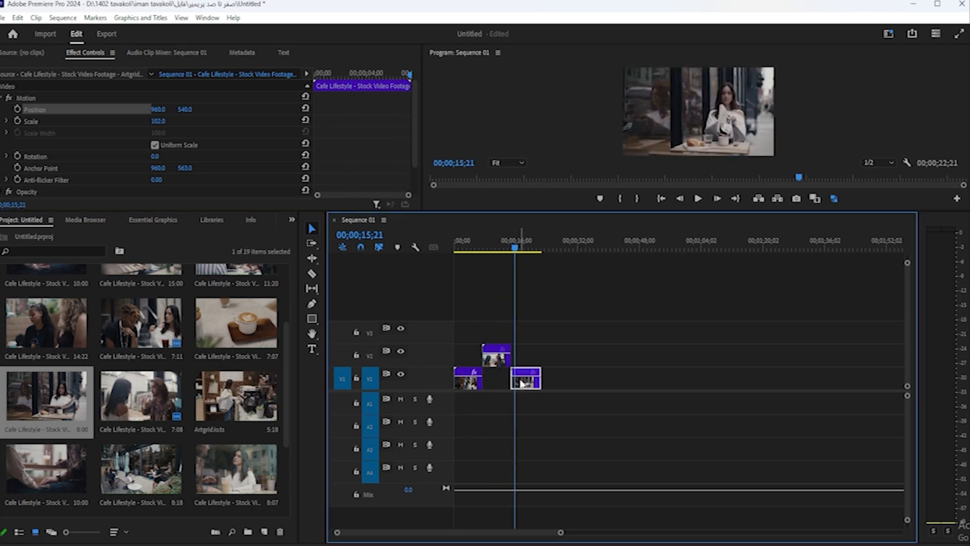
Step: Try reframing the last clip with Scale 163 and Position 478, 608, and reset both parameters
left_click_drag(159, 122, 216, 121)
left_click_drag(158, 110, 0, 110)
left_click_drag(185, 109, 328, 109)
left_click_drag(158, 121, 112, 123)
mouse_move(188, 113)
left_mouse_down()
mouse_move(141, 111)
mouse_move(177, 121)
left_mouse_up()
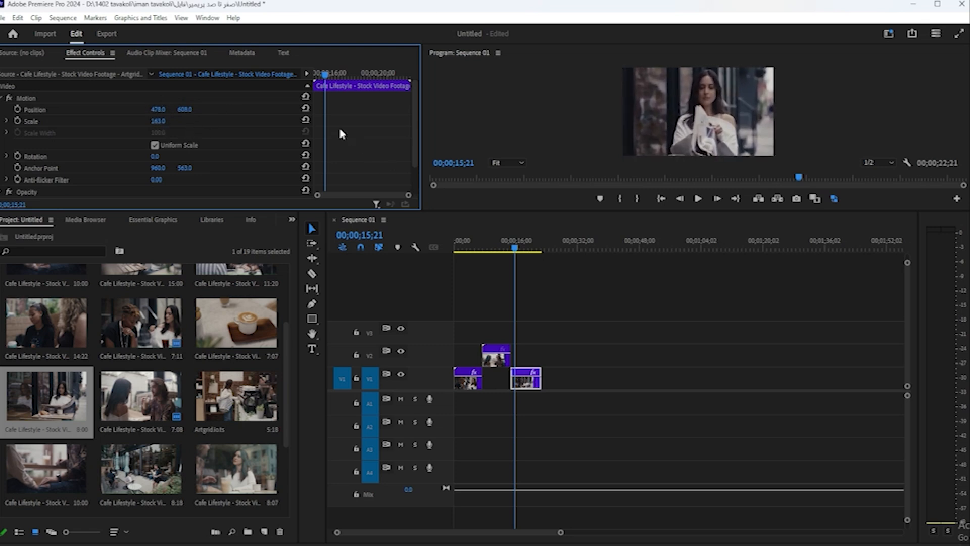
left_click(305, 120)
left_click(305, 109)
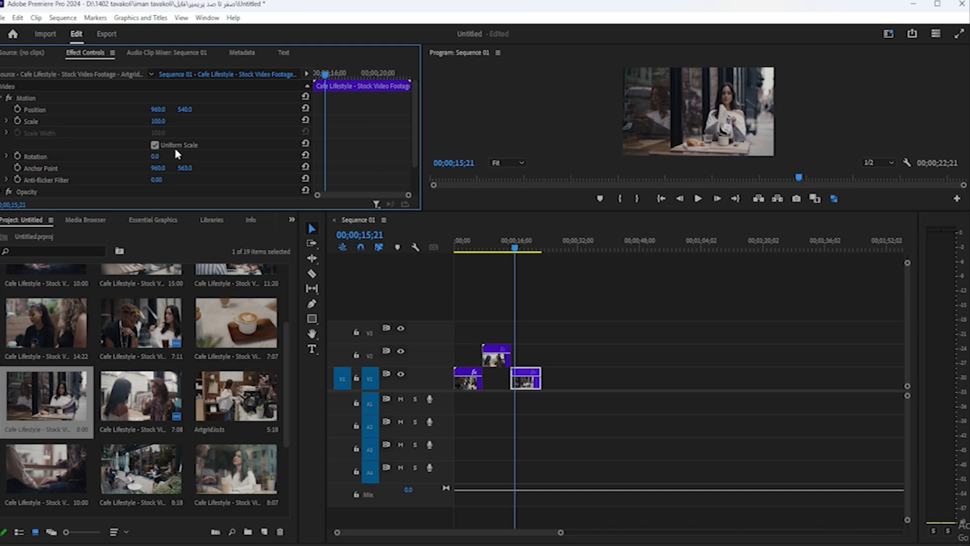
Step: Turn off Uniform Scale on the last clip, try Scale Height 55 and a different Scale Width, and restore uniform scaling at 100
left_click(155, 145)
mouse_move(157, 123)
left_mouse_down()
mouse_move(135, 122)
mouse_move(165, 134)
left_mouse_up()
key("ctrl+z")
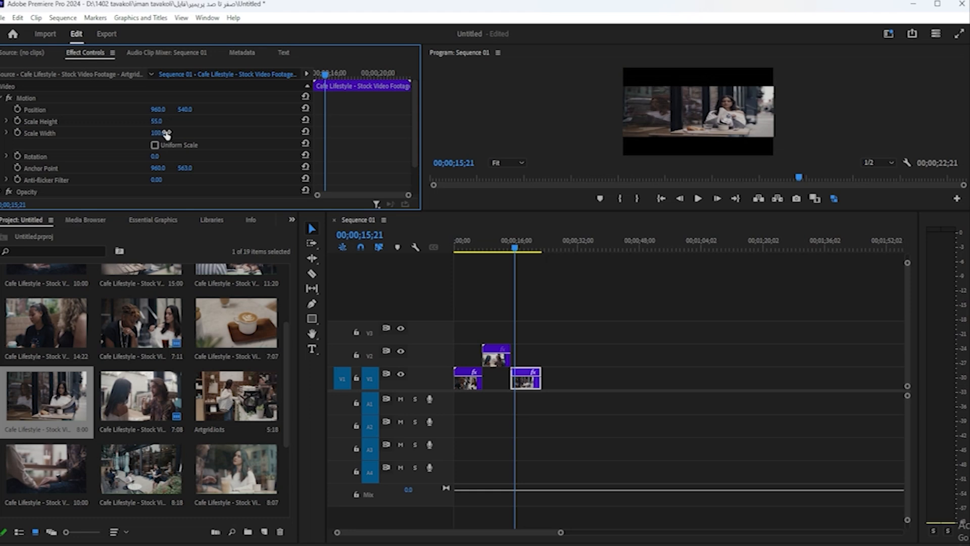
key("ctrl+z")
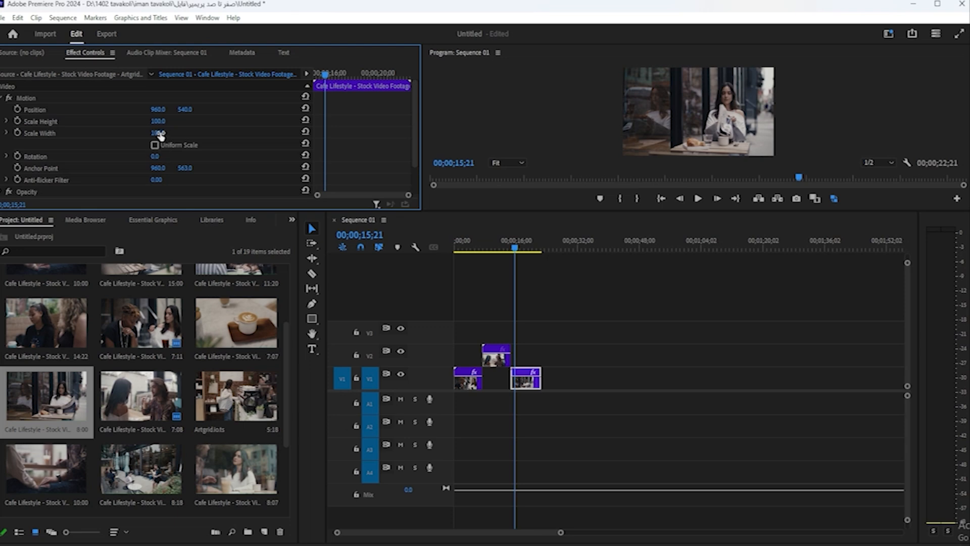
left_click_drag(160, 136, 167, 137)
left_click(155, 145)
left_click(154, 145)
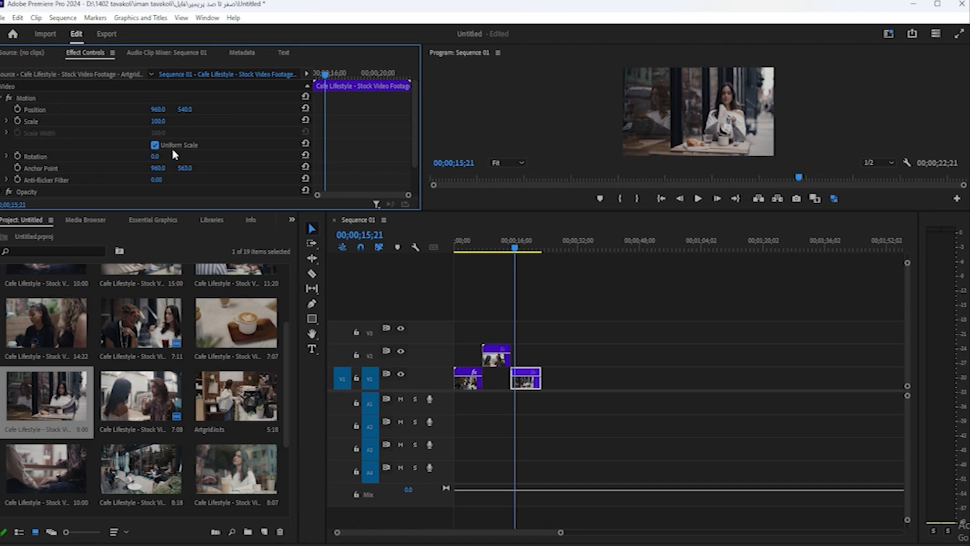
Step: Try different Scale values on the last clip, ending at 109
left_click(158, 121)
type("37")
key("Return")
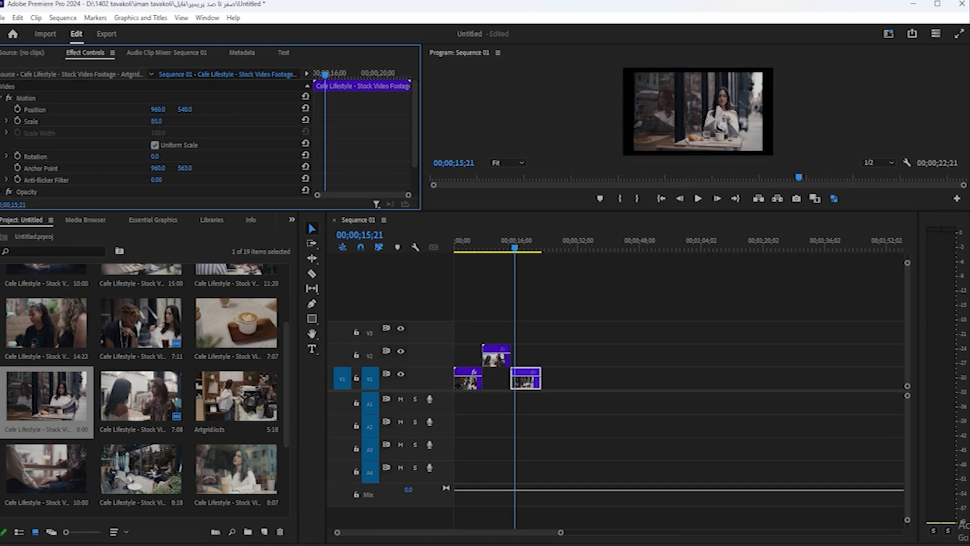
left_click_drag(158, 121, 165, 123)
Step: Try rotating the last clip by 180 degrees, undo it, and set Rotation to -1.0°
left_click(44, 160)
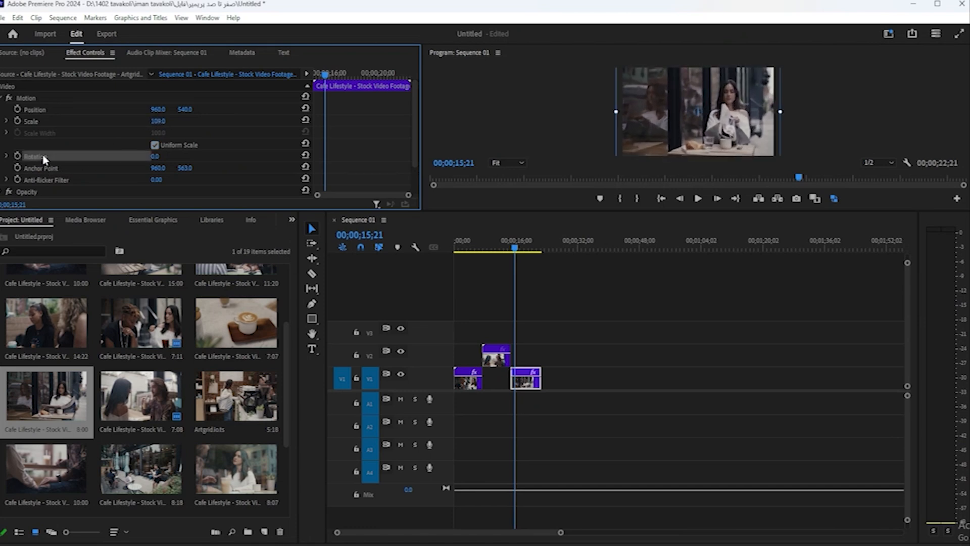
left_click(157, 156)
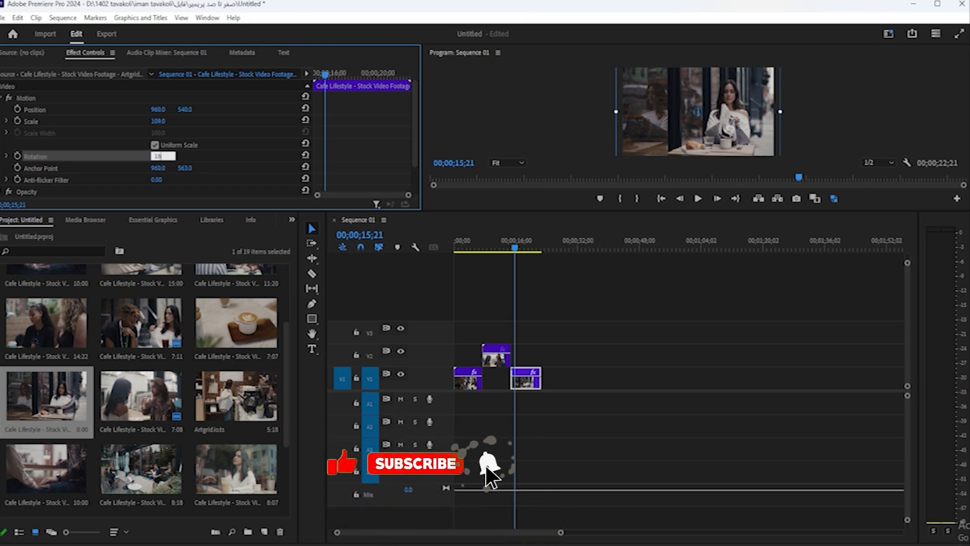
type("180")
key("Return")
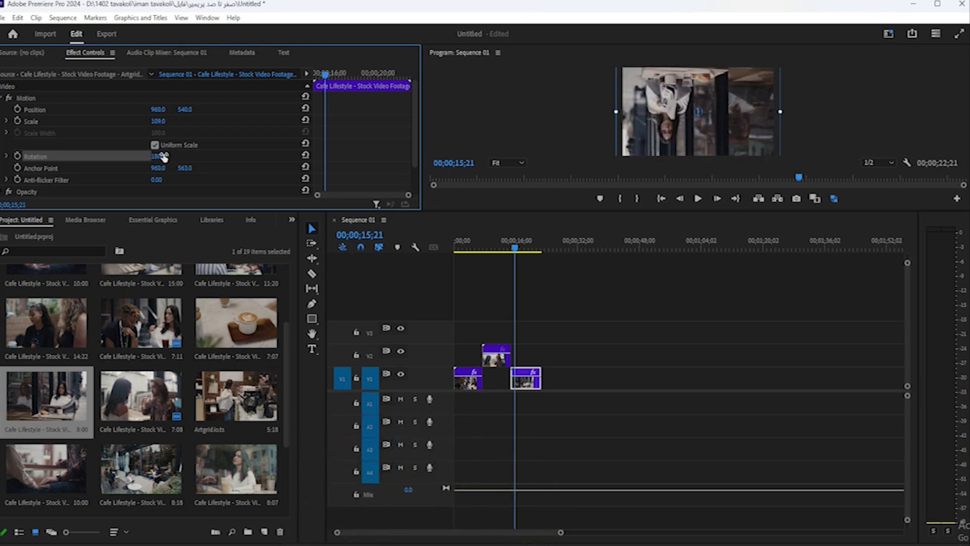
key("ctrl+z")
mouse_move(155, 156)
left_mouse_down()
mouse_move(204, 157)
mouse_move(155, 157)
left_mouse_up()
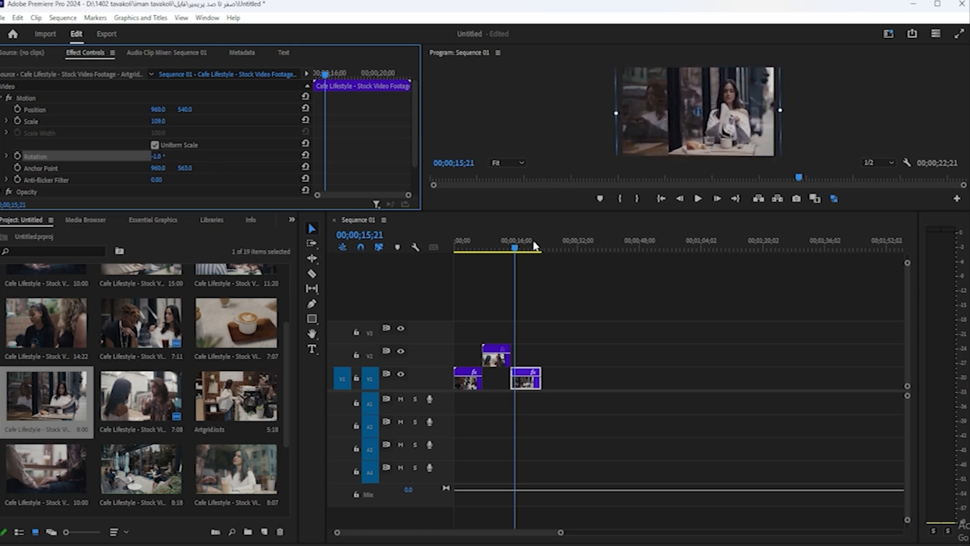
Step: Enlarge the Effect Controls and Program monitor area, and reset the last clip's Rotation and Scale
left_click_drag(513, 211, 504, 329)
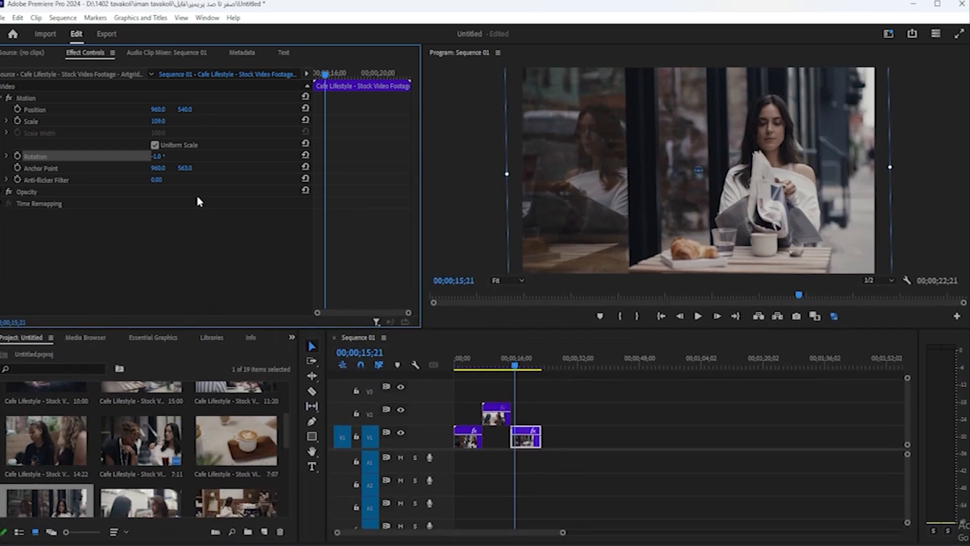
left_click(305, 155)
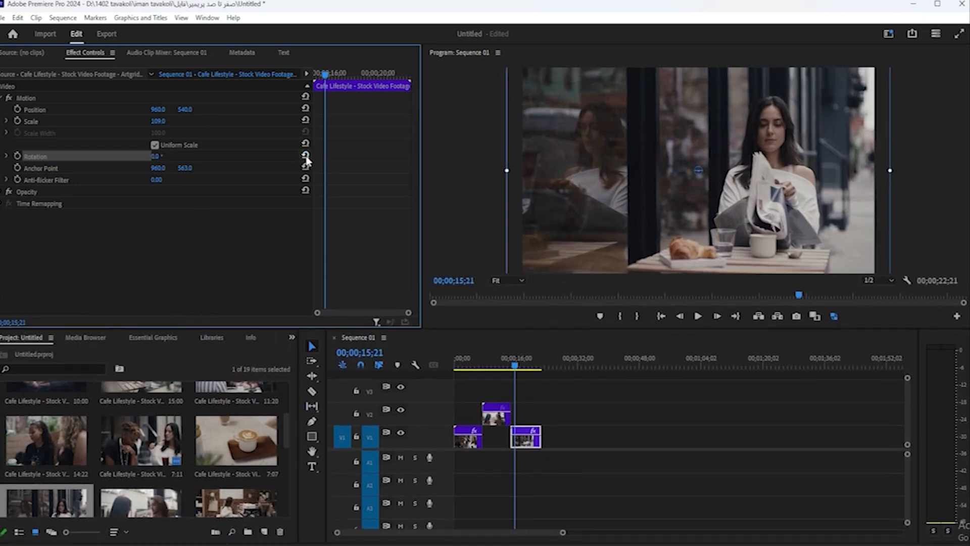
left_click(306, 119)
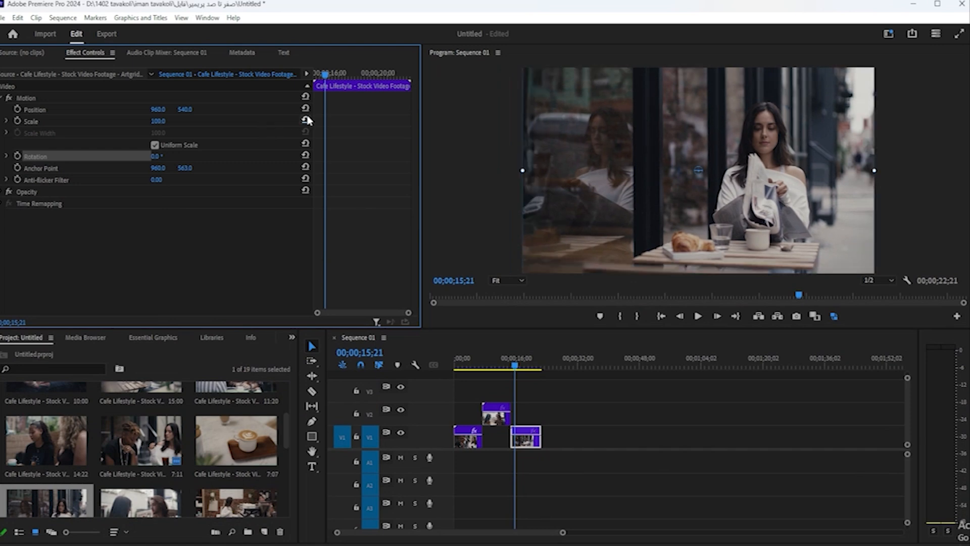
Step: Move the last clip's anchor point near the frame's lower-left corner, at about 70, 957
left_click(39, 172)
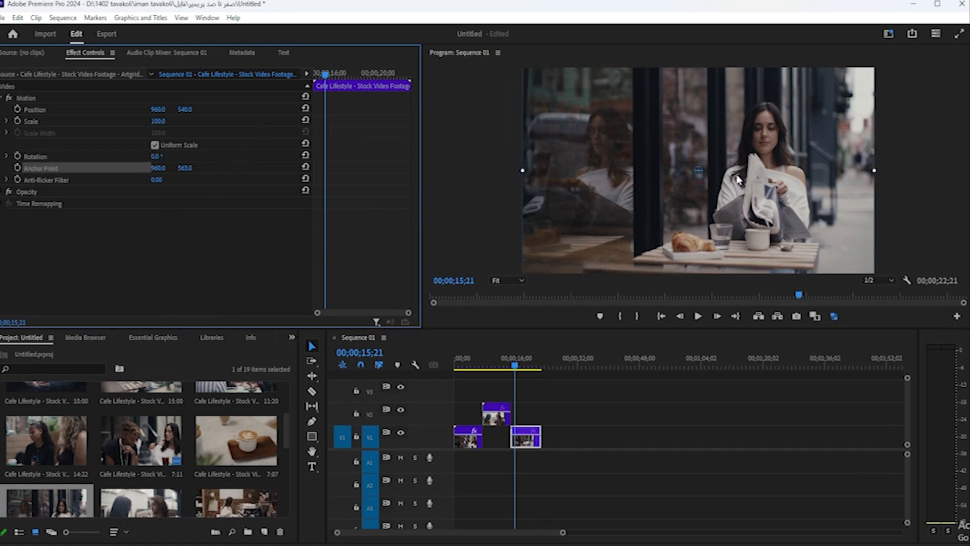
left_click_drag(700, 174, 535, 246)
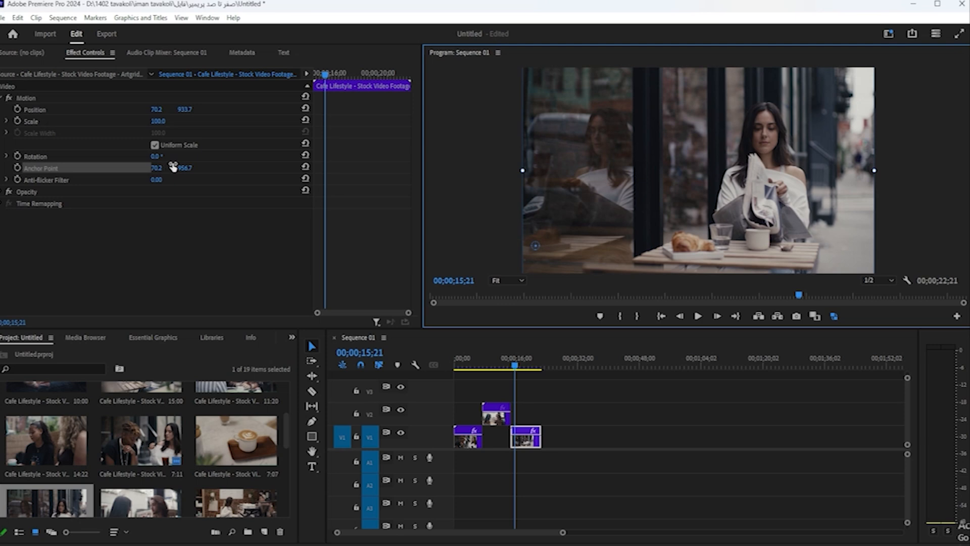
Step: Try rotating the last clip around its lower-left anchor point, and undo the rotation
mouse_move(157, 157)
left_mouse_down()
mouse_move(195, 157)
mouse_move(151, 156)
mouse_move(163, 156)
left_mouse_up()
key("ctrl+z")
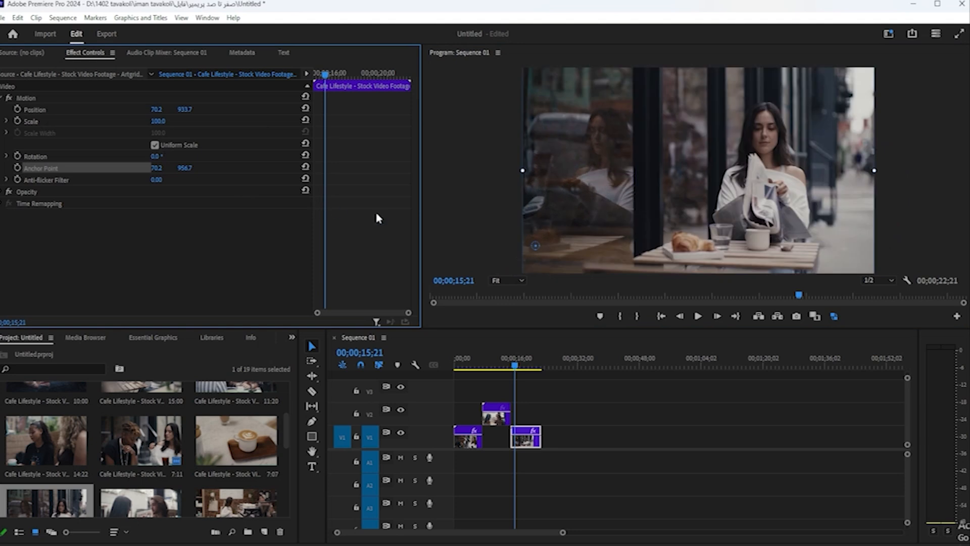
Step: Move the last clip's anchor point to about 79, 565 near the frame's left edge, try rotating around it, and undo the rotation
left_click_drag(535, 248, 537, 173)
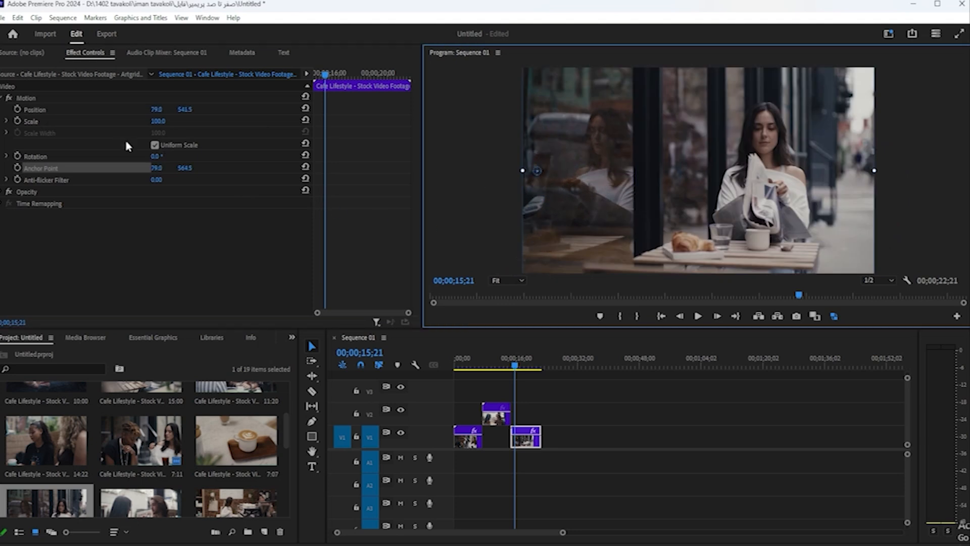
left_click(153, 159)
left_click_drag(154, 157, 162, 156)
key("ctrl+z")
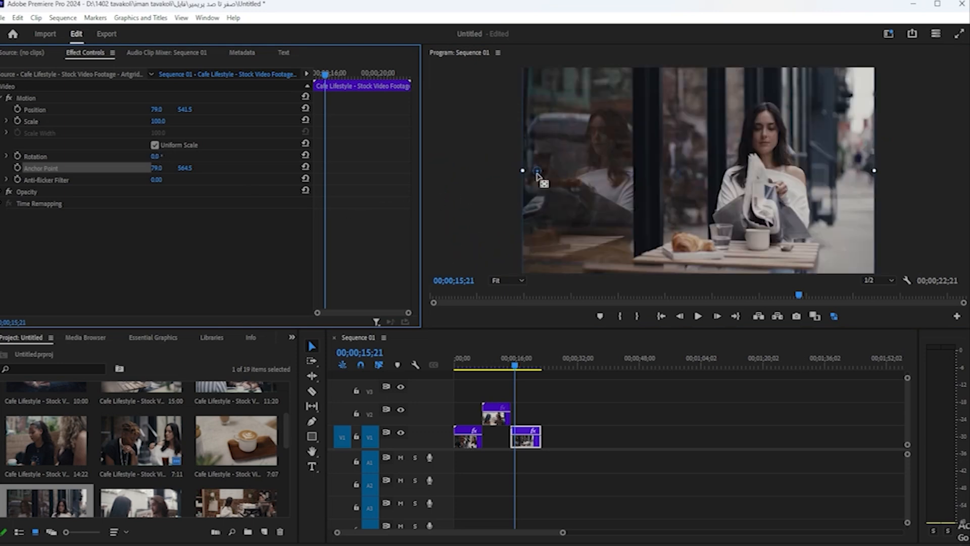
Step: Try scaling the last clip down to 38 around its left-edge anchor point, and undo the scaling
mouse_move(154, 110)
left_mouse_down()
mouse_move(245, 110)
mouse_move(172, 111)
mouse_move(193, 110)
mouse_move(164, 122)
mouse_move(243, 123)
mouse_move(152, 122)
left_mouse_up()
key("ctrl+z")
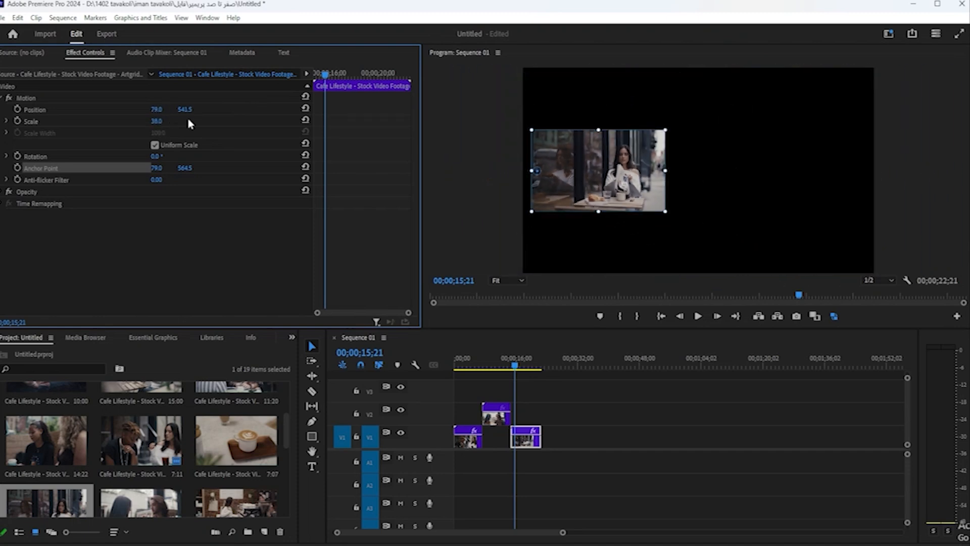
key("ctrl+z")
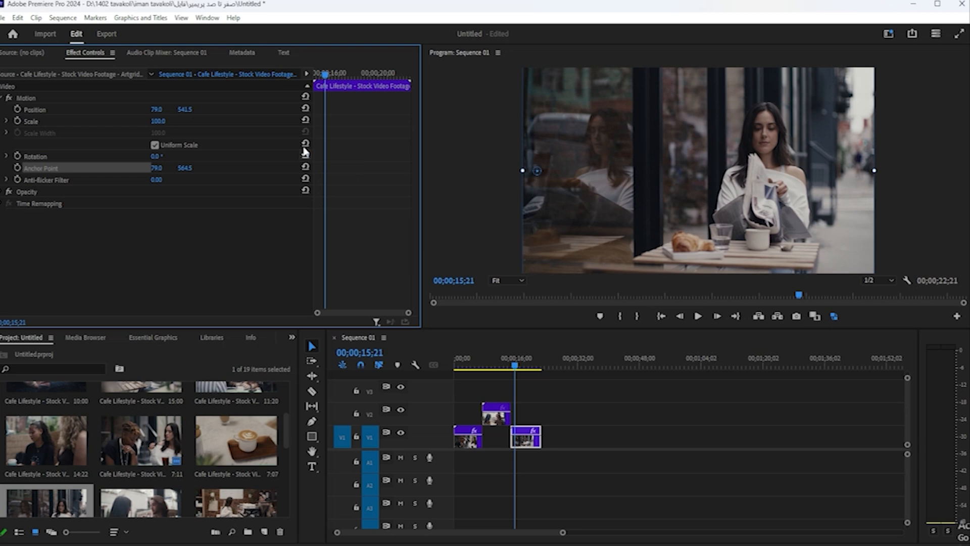
Step: Reset the last clip's Position and Anchor Point, and expand its Opacity settings
left_click(306, 109)
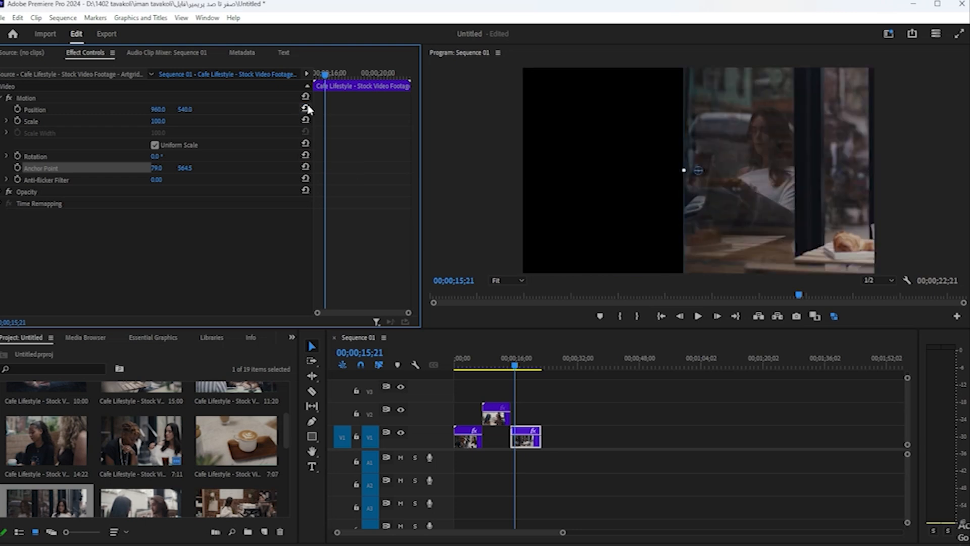
left_click(305, 167)
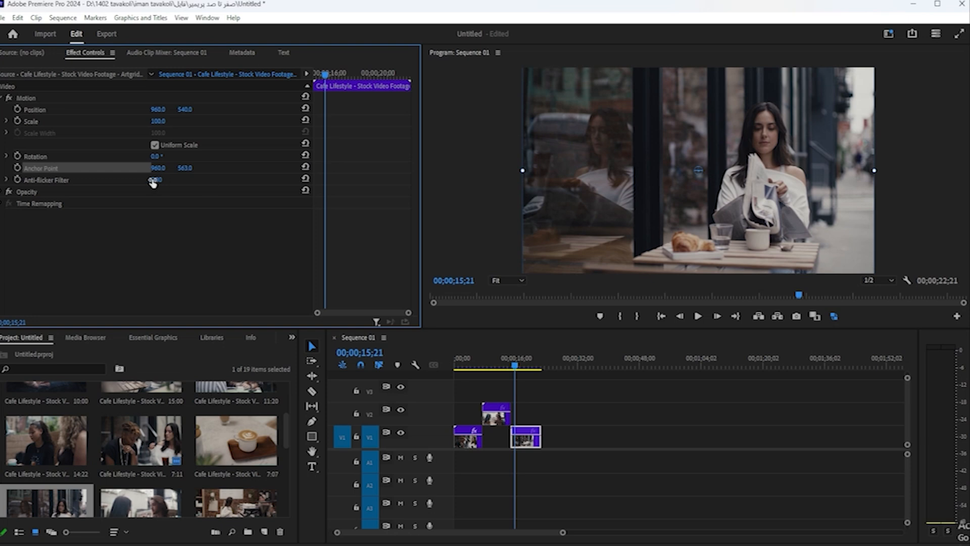
left_click(5, 192)
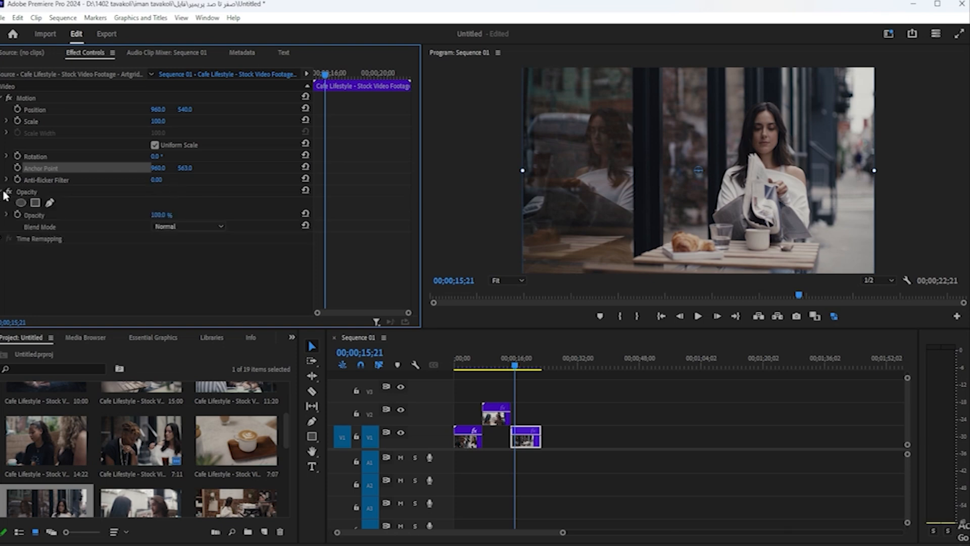
mouse_move(158, 215)
left_mouse_down()
mouse_move(108, 215)
mouse_move(160, 216)
left_mouse_up()
Step: Place the coffee-counter clip on track V2 above the last clip, and move the playhead to 00;00;19;01
left_click(491, 421)
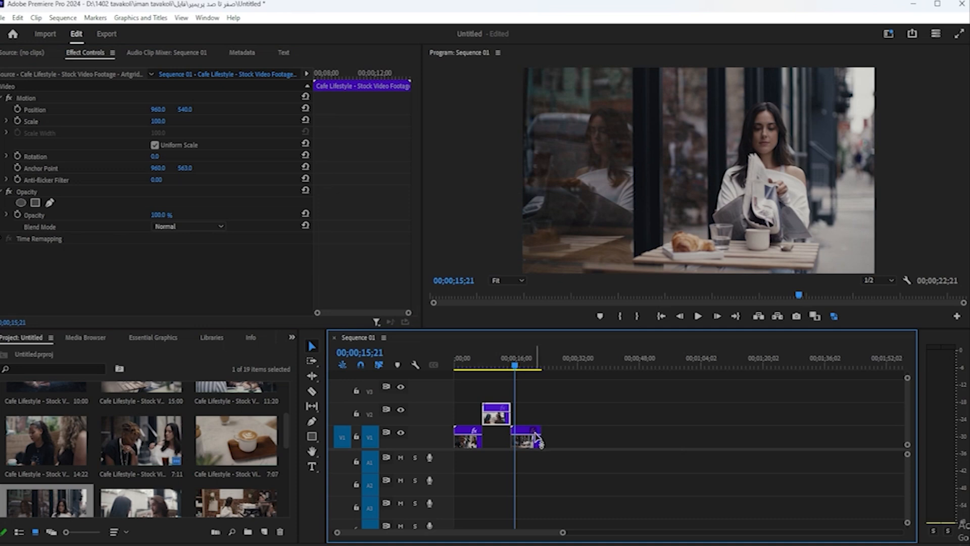
left_click_drag(234, 505, 515, 411)
left_click_drag(517, 369, 528, 367)
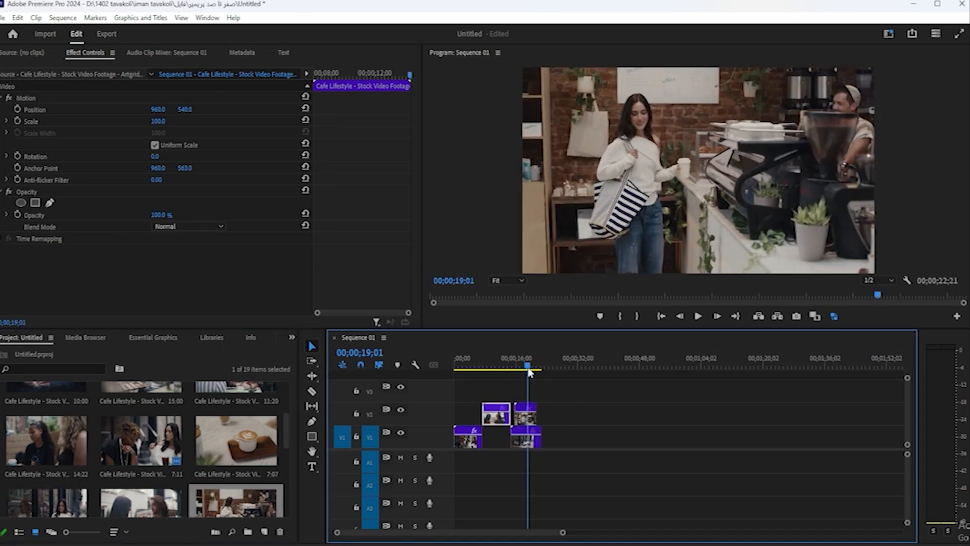
Step: Set the coffee-counter clip's Opacity to 15% and preview its blend with the clip underneath
left_click(525, 419)
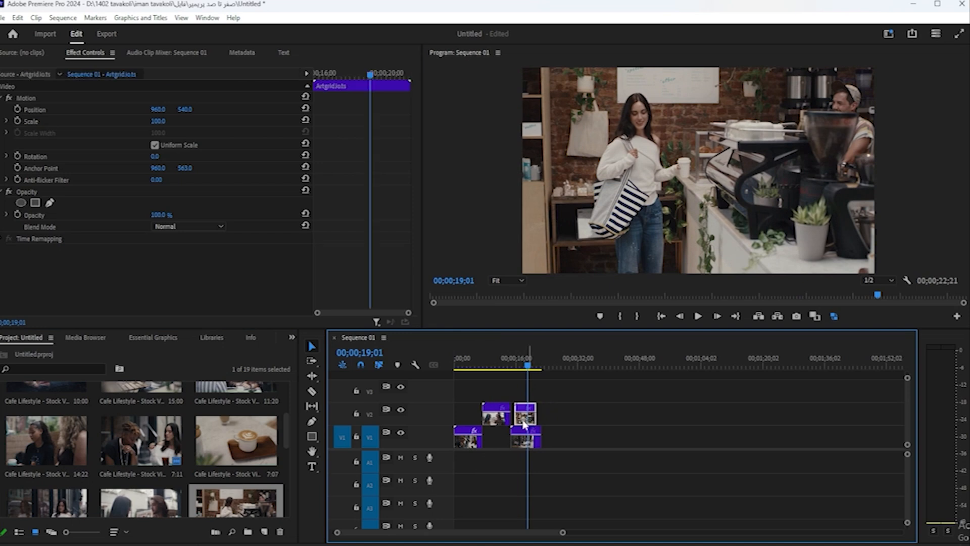
left_click_drag(161, 218, 119, 219)
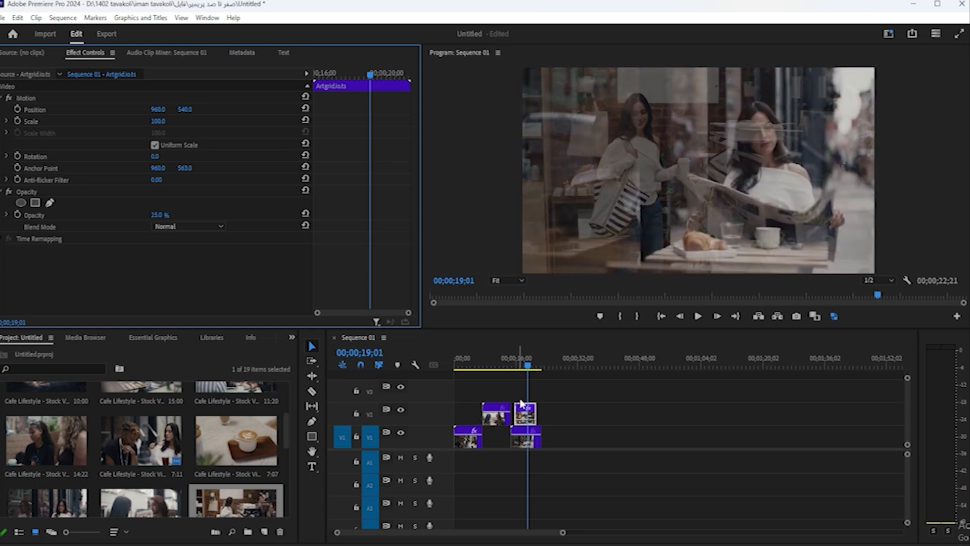
key("space")
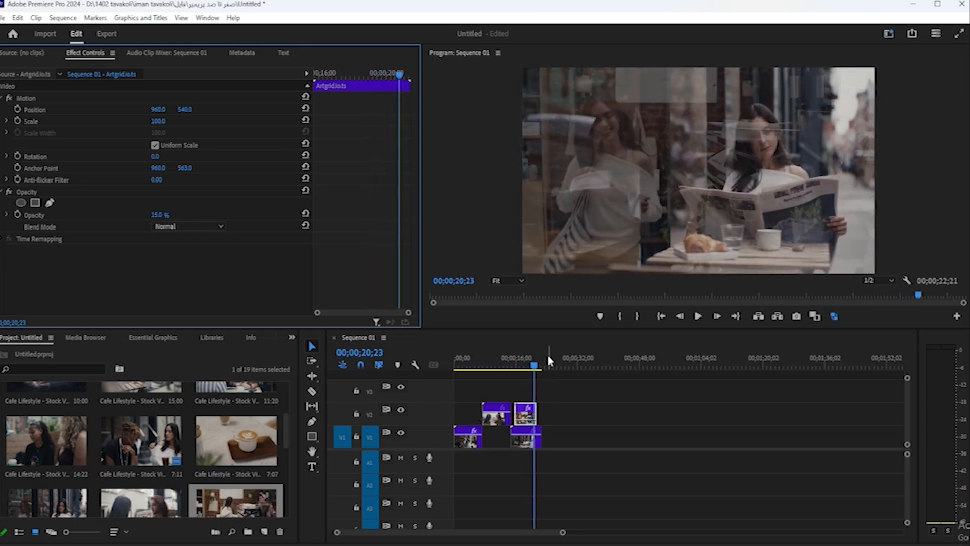
left_click(532, 360)
left_click_drag(534, 360, 516, 380)
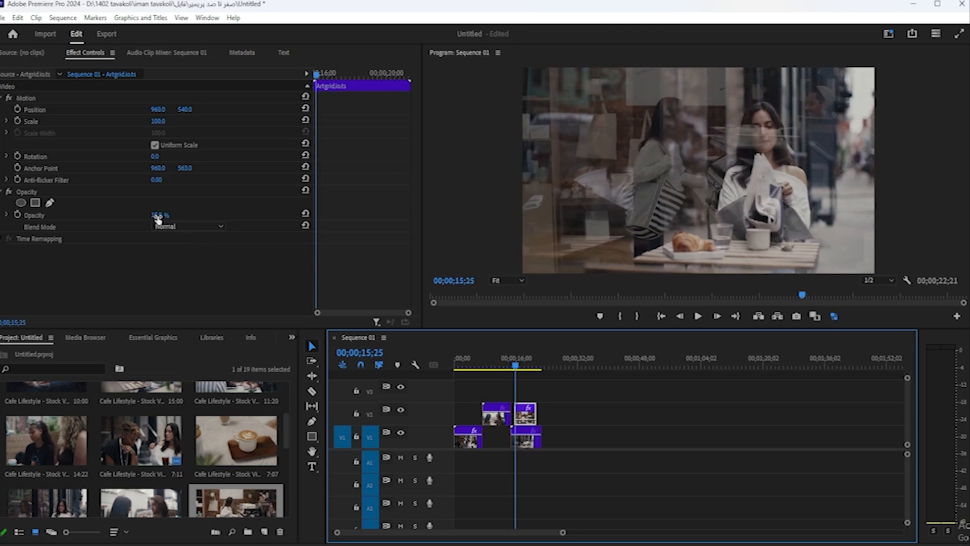
Step: Set the coffee-counter clip's Opacity to 100% and its Blend Mode to Multiply, and check the result at 00;00;16;28
left_click_drag(158, 215, 212, 215)
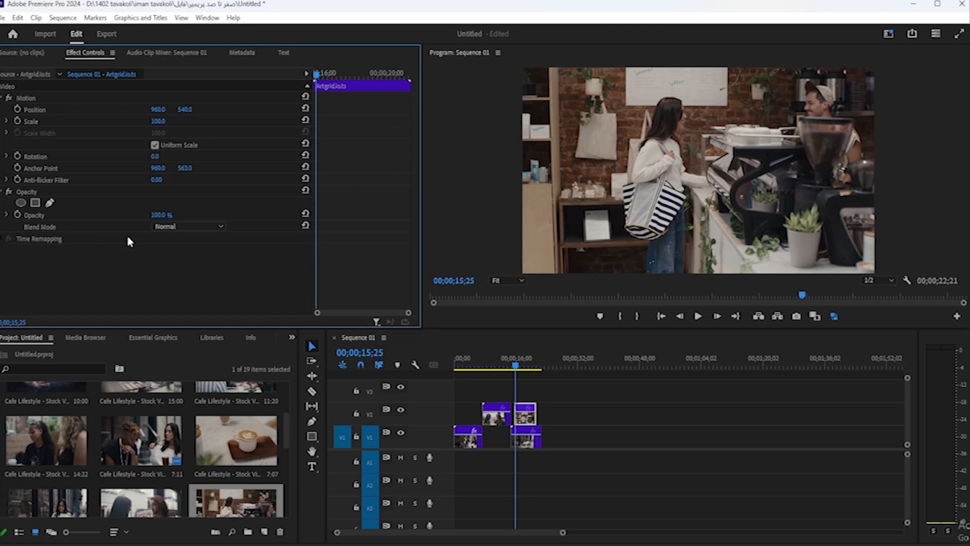
left_click(186, 228)
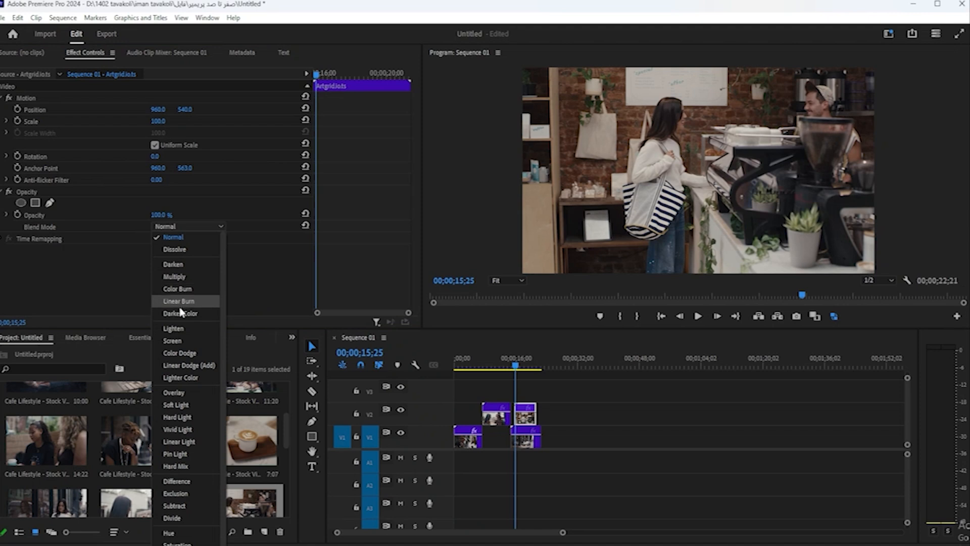
left_click(174, 277)
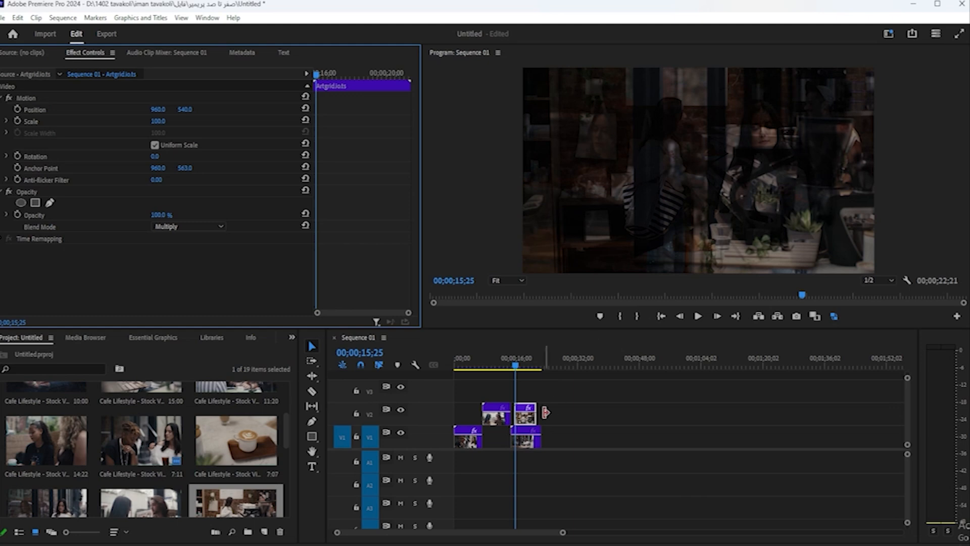
left_click(520, 368)
left_click(521, 368)
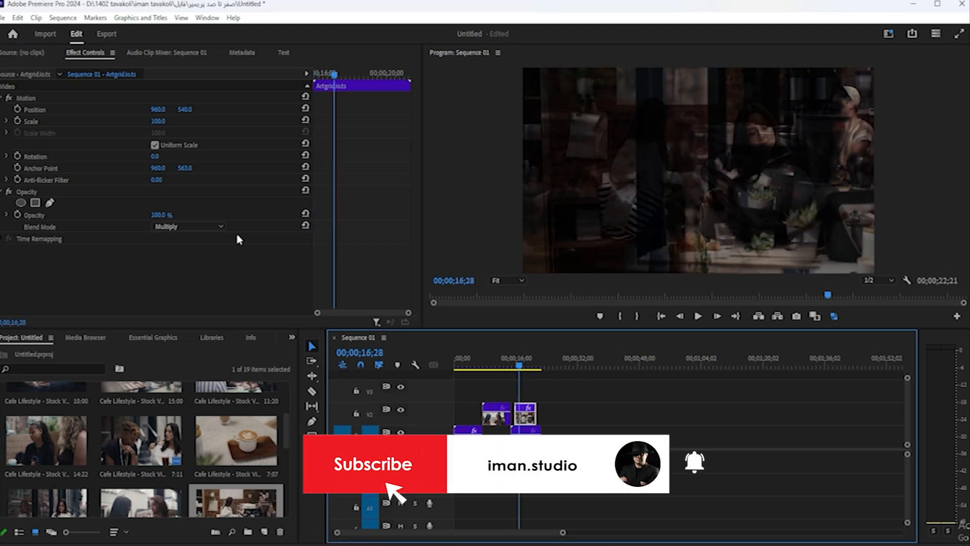
Step: Try the Screen and Lighten blend modes on the coffee-counter clip, and play back the Lighten result
left_click(202, 227)
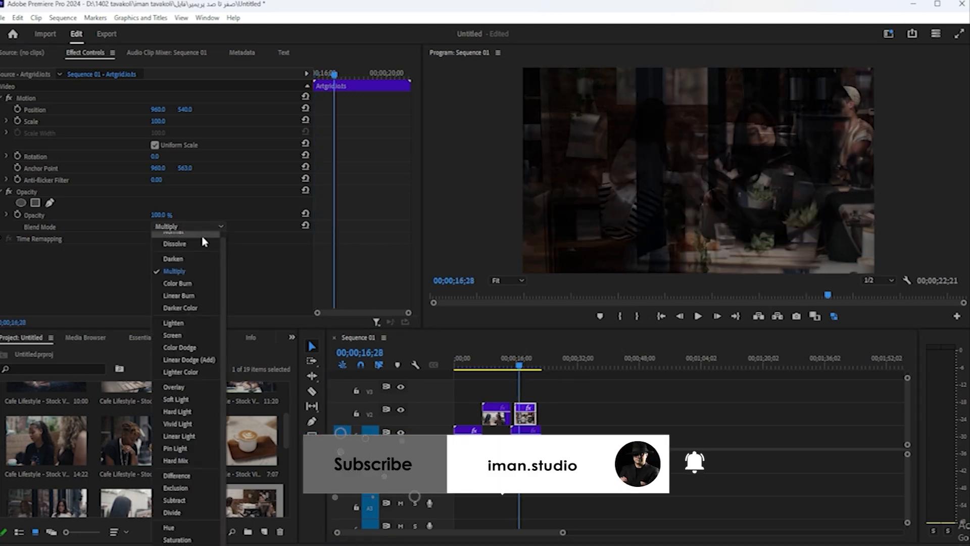
left_click(202, 334)
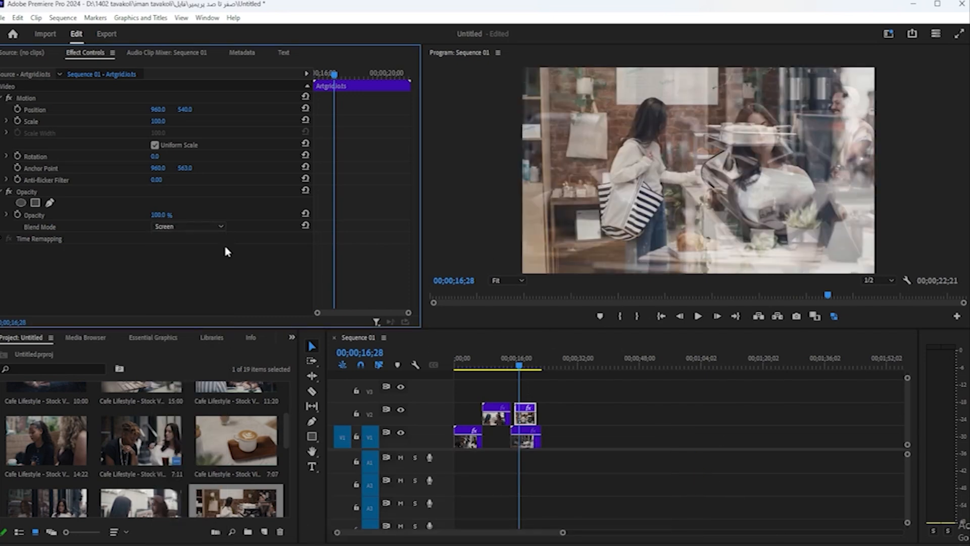
left_click(165, 226)
left_click(170, 325)
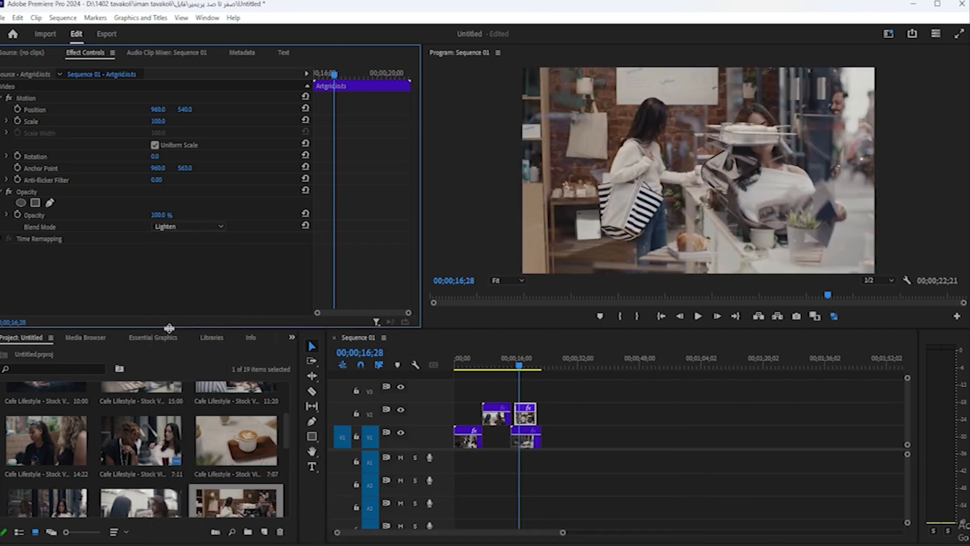
key("space")
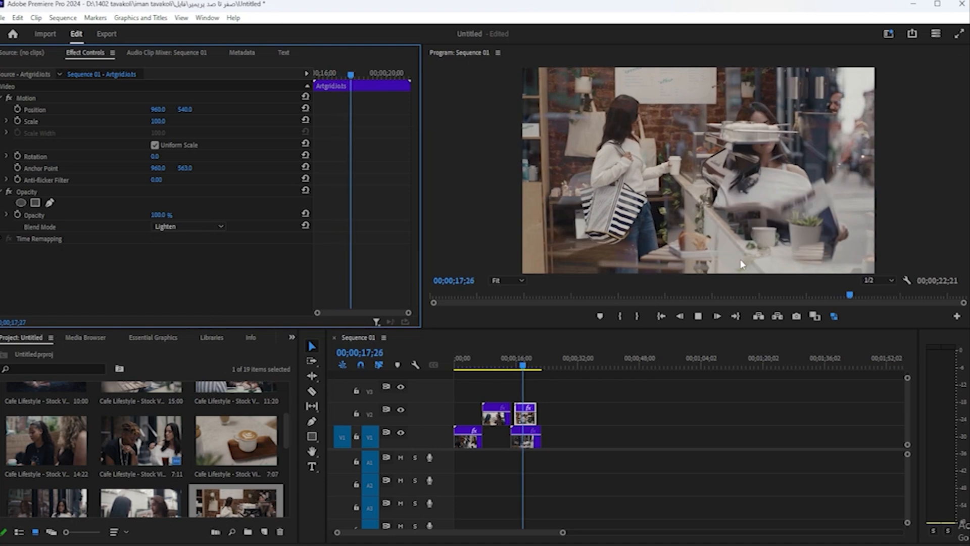
Step: Try the Overlay and Soft Light blend modes on the coffee-counter clip, playing back the Overlay result
left_click(179, 226)
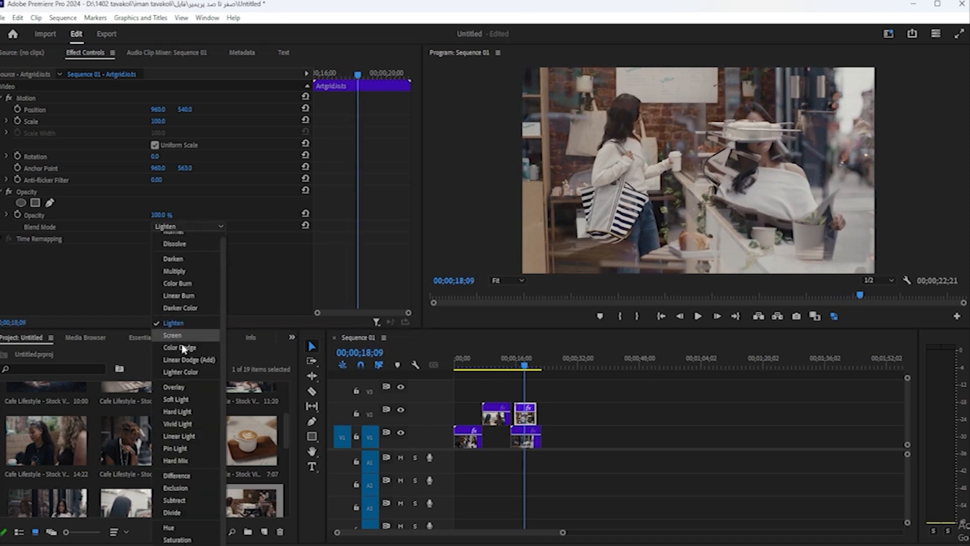
left_click(174, 387)
key("space")
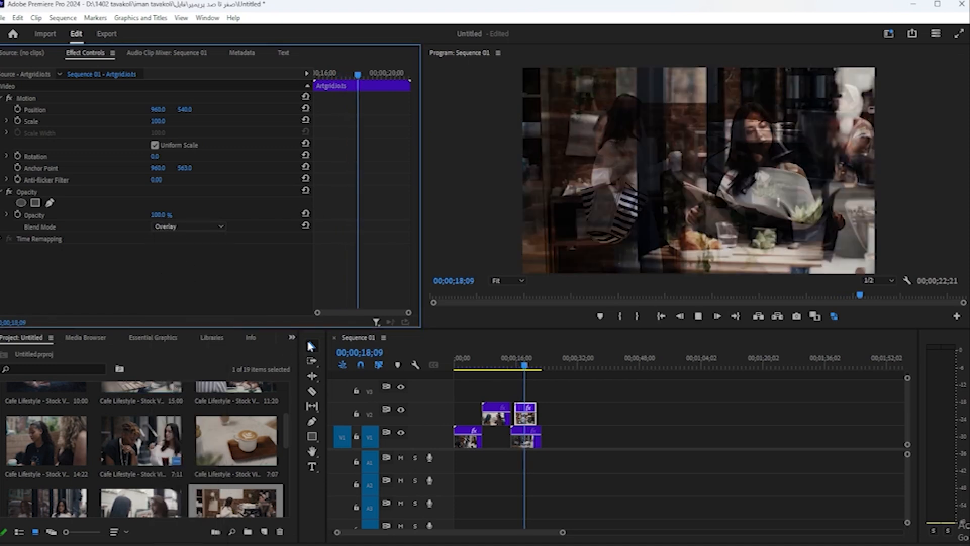
key("space")
left_click(163, 228)
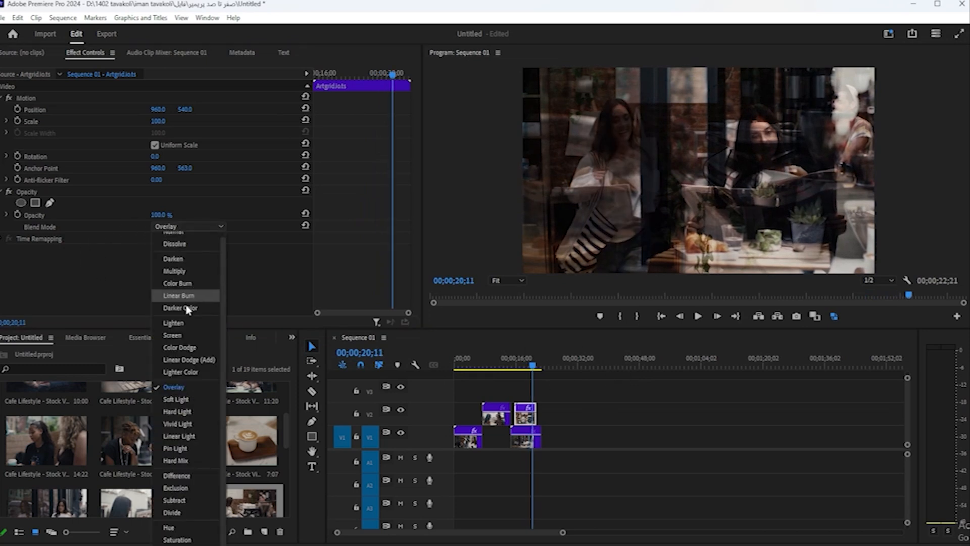
left_click(175, 400)
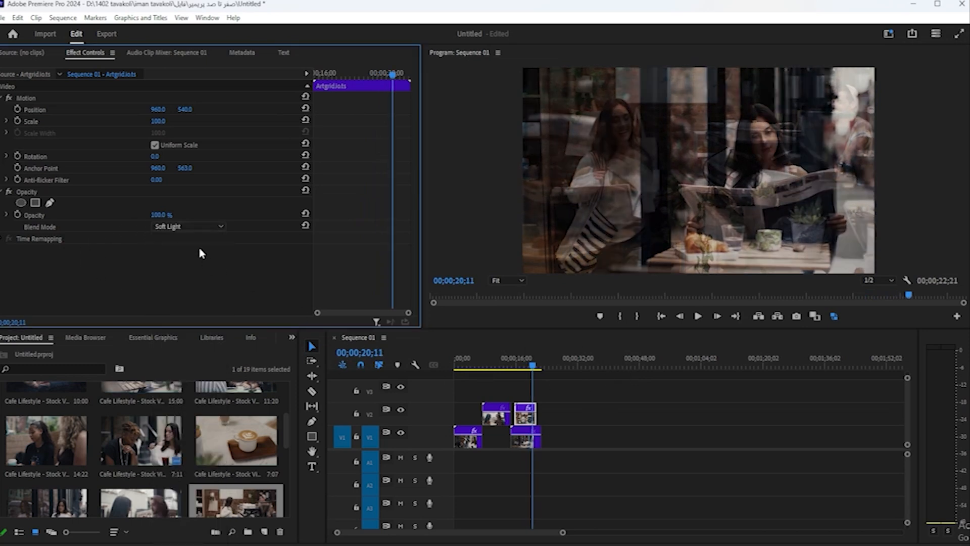
Step: Set the coffee-counter clip's Blend Mode to Normal and its Opacity to 23%
left_click(175, 227)
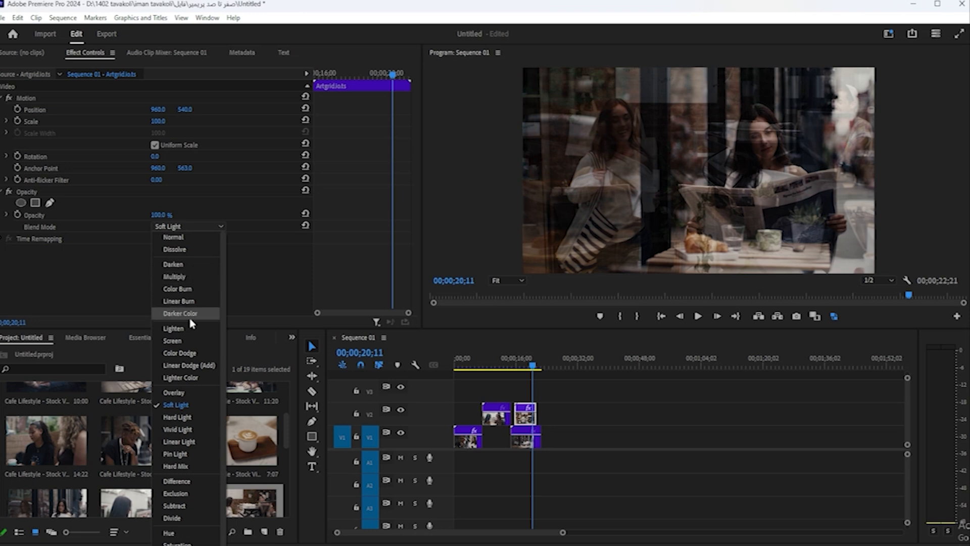
left_click(187, 237)
left_click_drag(154, 215, 115, 214)
Step: Delete the coffee-counter clip from track V2
left_click(523, 414)
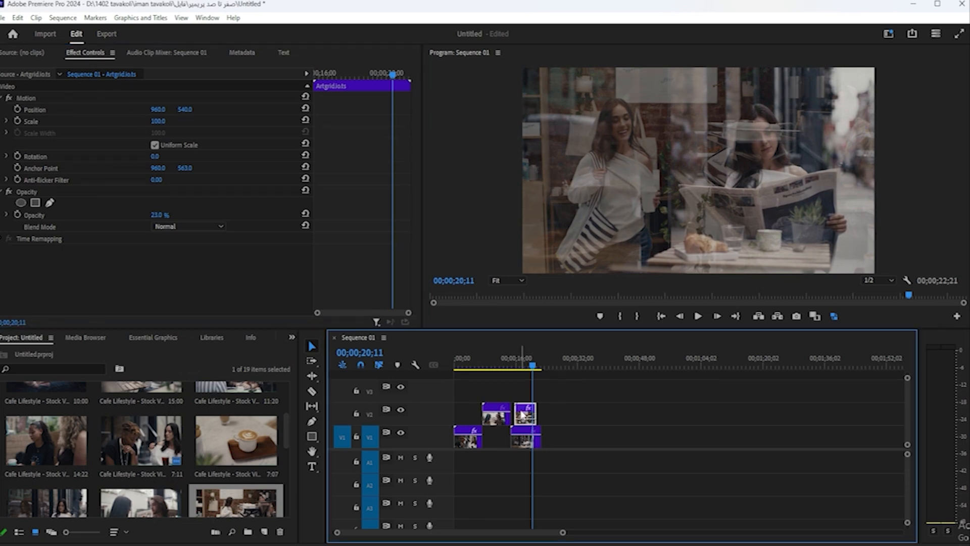
key("Delete")
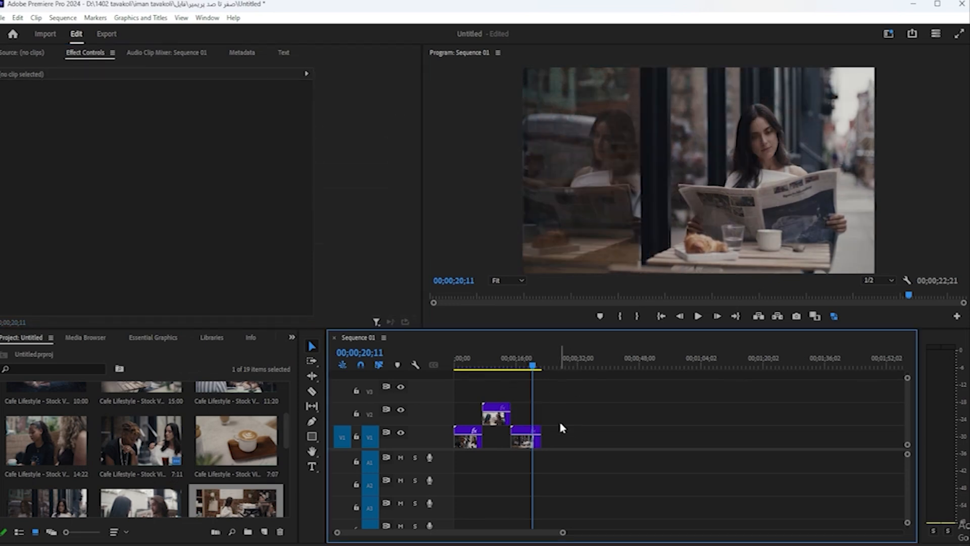
Step: Select the middle clip on V2, move the playhead to 00;00;04;22, and set the clip's Scale to 165
left_click(518, 360)
left_click(531, 443)
left_click(498, 423)
left_click_drag(517, 364, 472, 383)
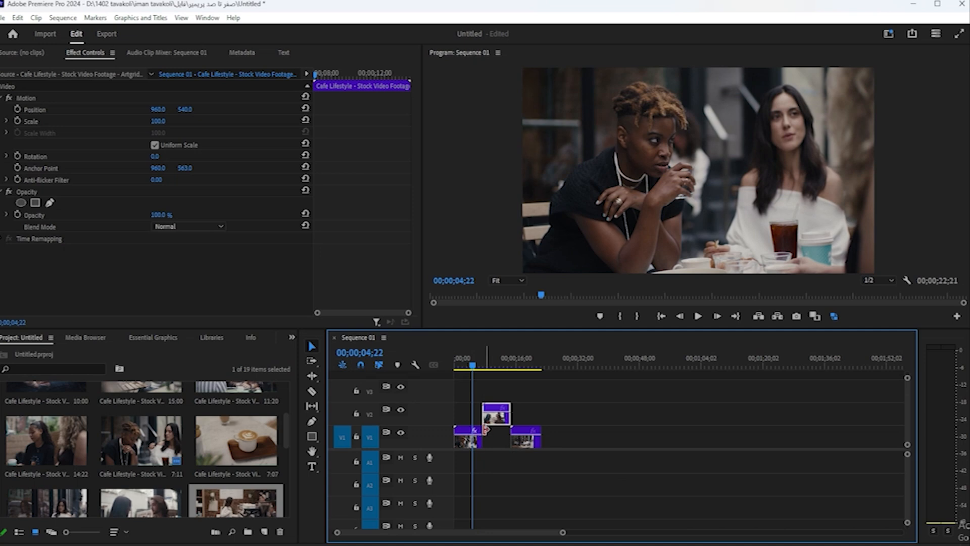
left_click_drag(158, 123, 191, 123)
Step: Move the playhead over the middle clip at 00;00;10;01 and set its Scale to 133
left_click(502, 420)
scroll(510, 424, "up", 2)
scroll(510, 438, "down", 2)
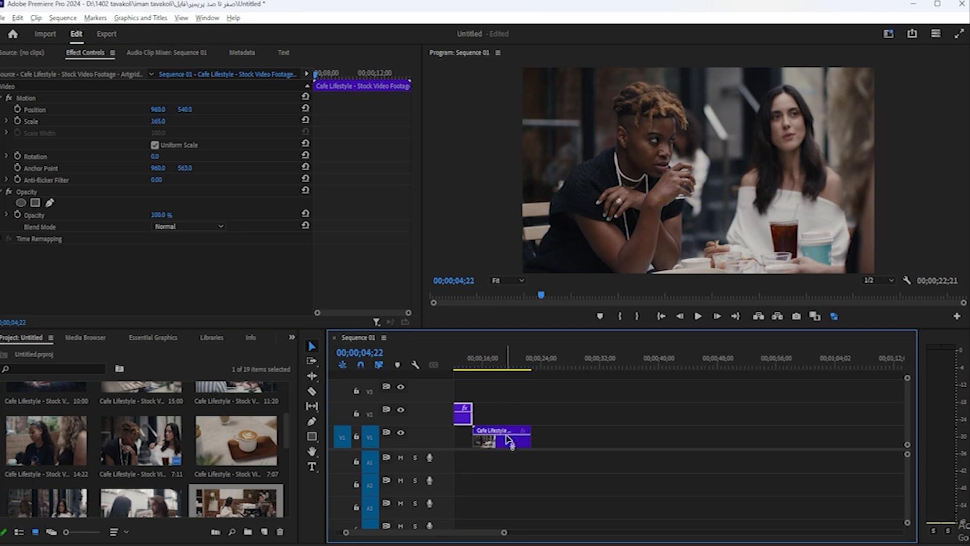
mouse_move(506, 534)
left_mouse_down()
mouse_move(541, 534)
mouse_move(506, 542)
left_mouse_up()
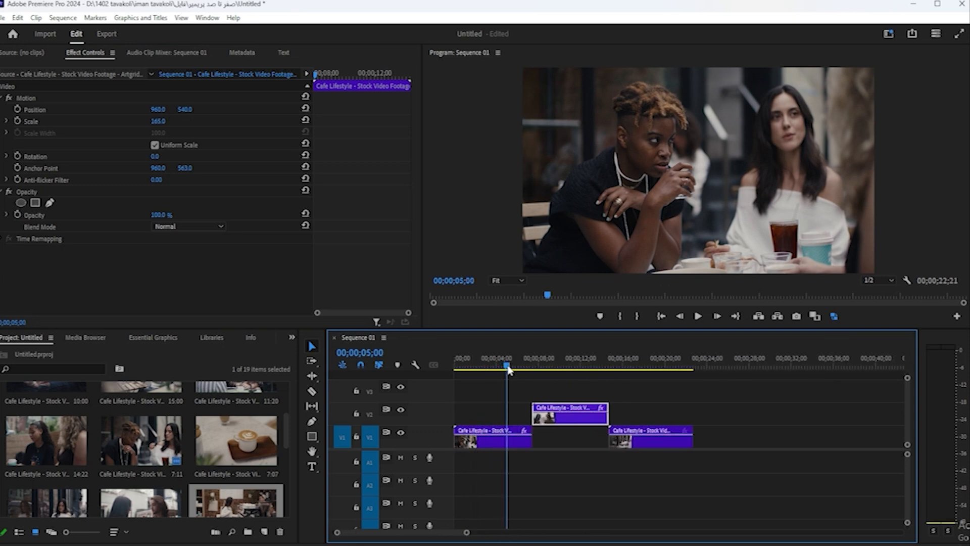
left_click_drag(504, 365, 560, 366)
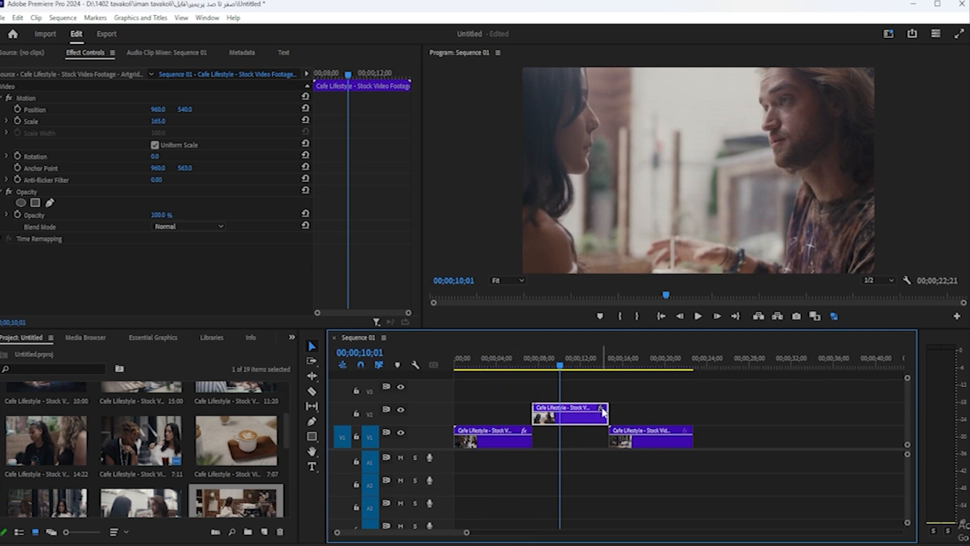
left_click_drag(156, 121, 140, 122)
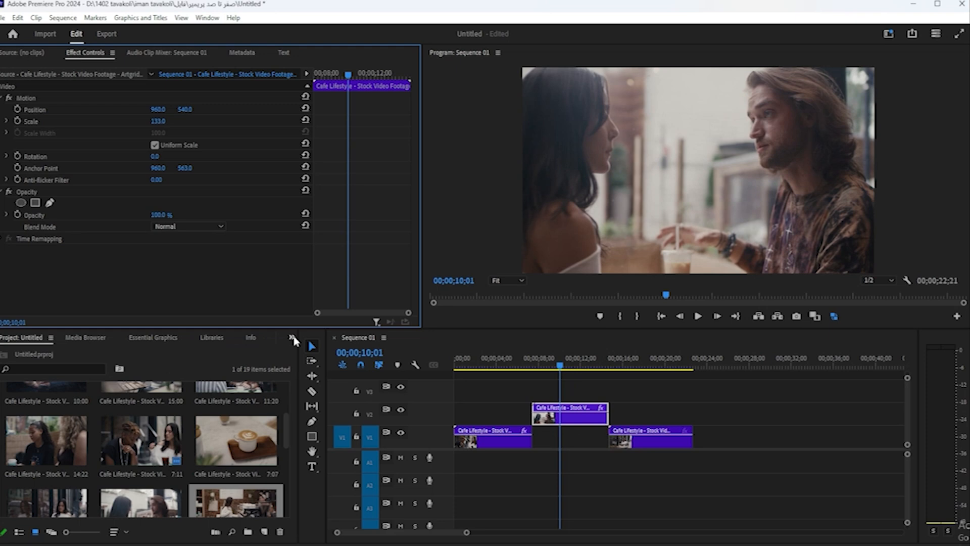
Step: Apply the Brush Strokes effect from the Stylize group of Video Effects to the middle clip on V2
left_click(293, 338)
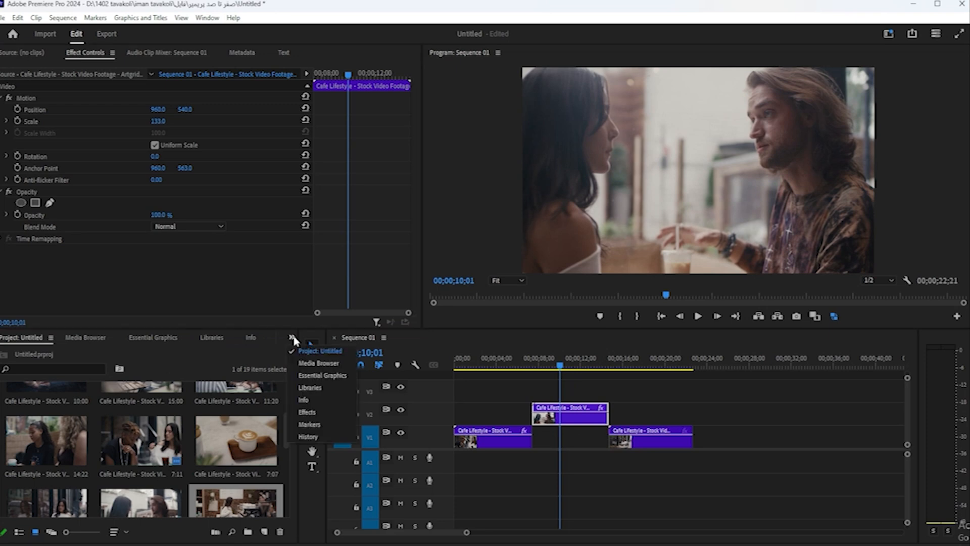
left_click(307, 412)
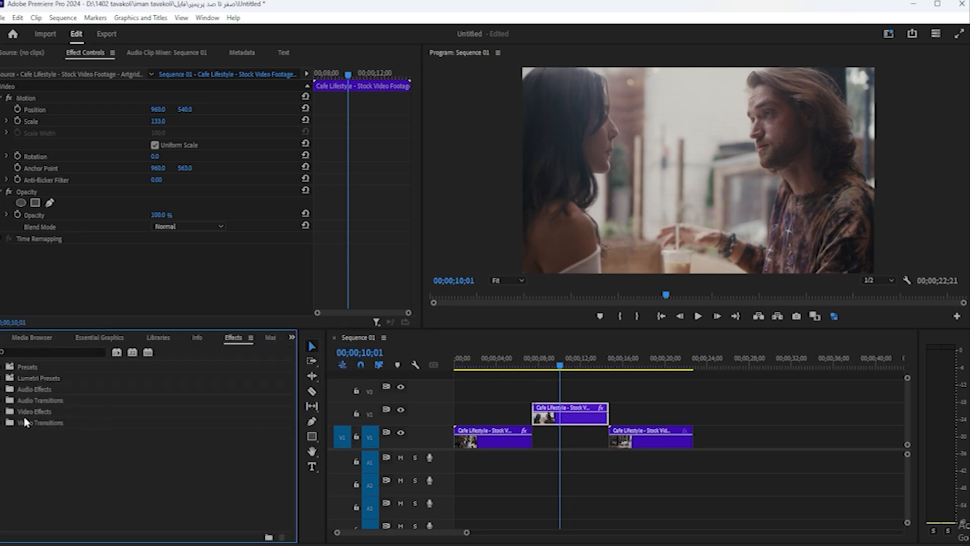
left_click(2, 412)
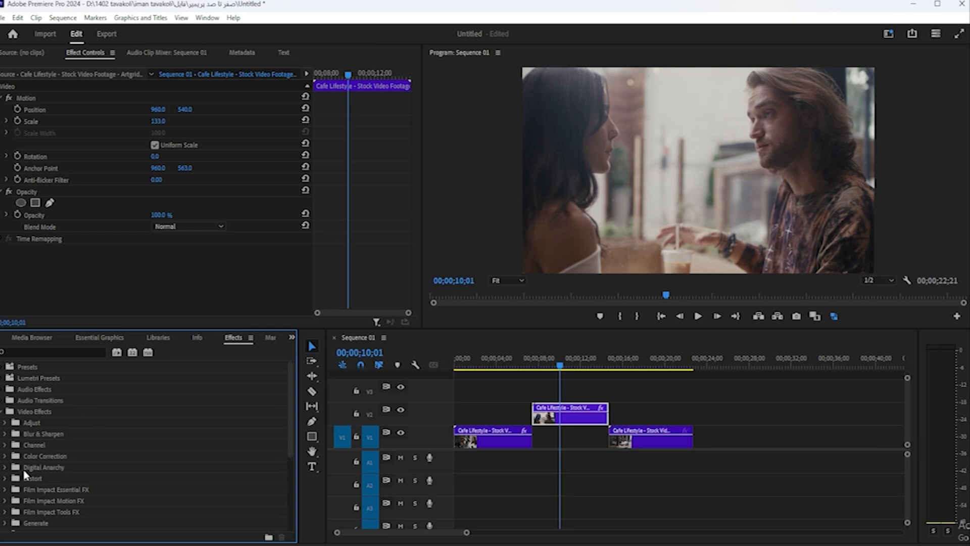
scroll(45, 462, "down", 4)
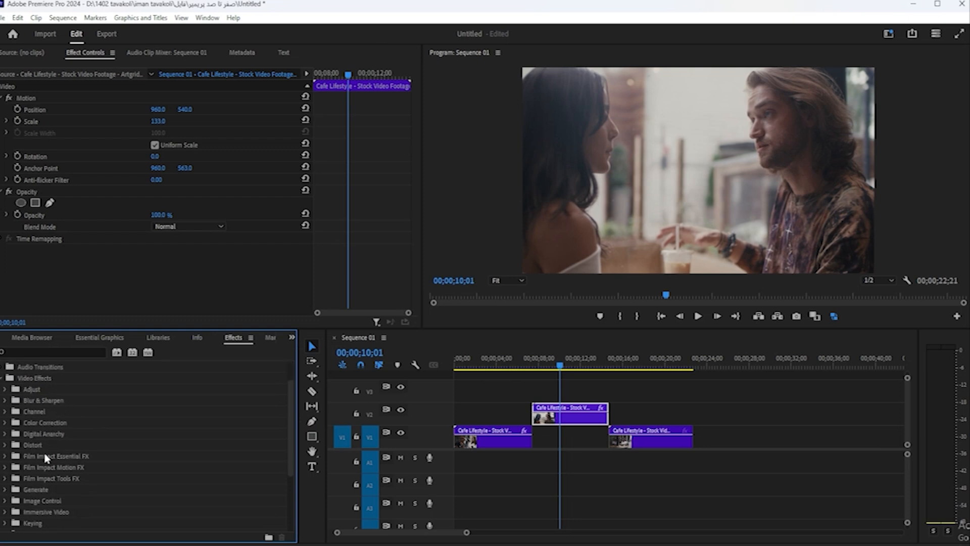
scroll(45, 507, "down", 2)
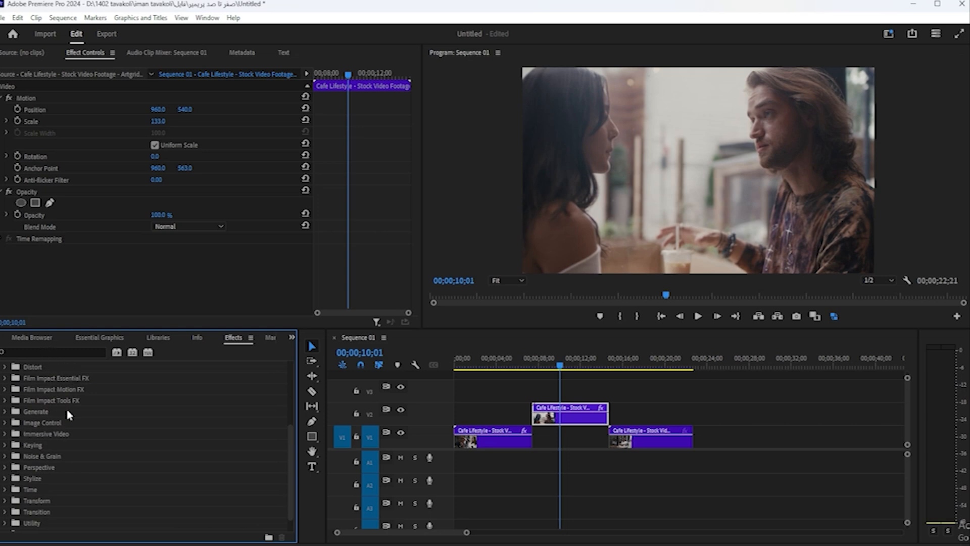
key("a")
scroll(45, 470, "down", 1)
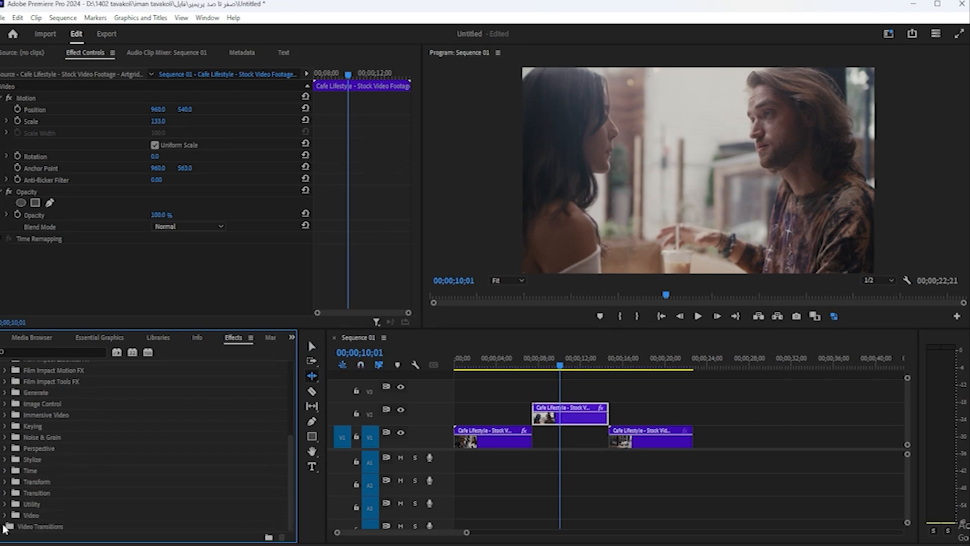
left_click(6, 459)
mouse_move(39, 482)
left_mouse_down()
mouse_move(379, 477)
mouse_move(576, 425)
mouse_move(571, 419)
left_mouse_up()
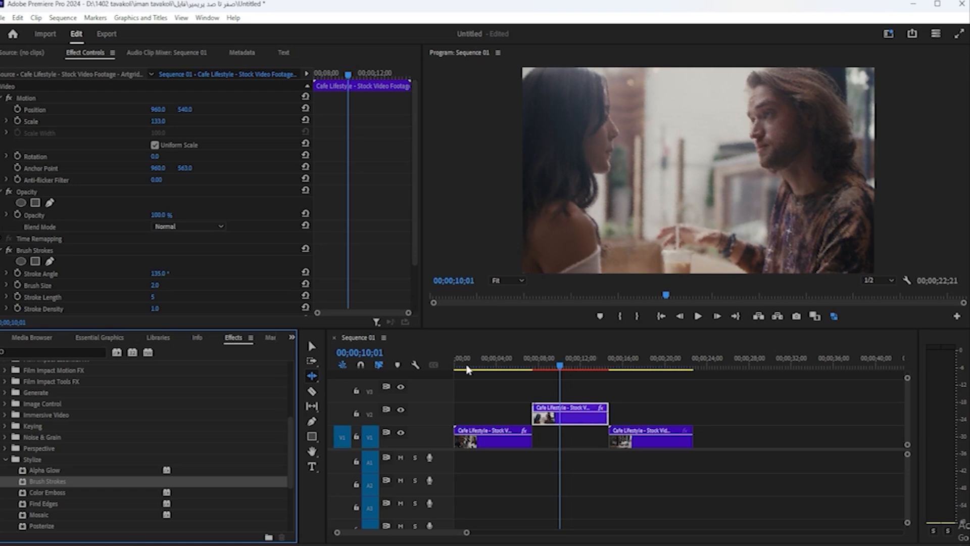
scroll(76, 428, "down", 2)
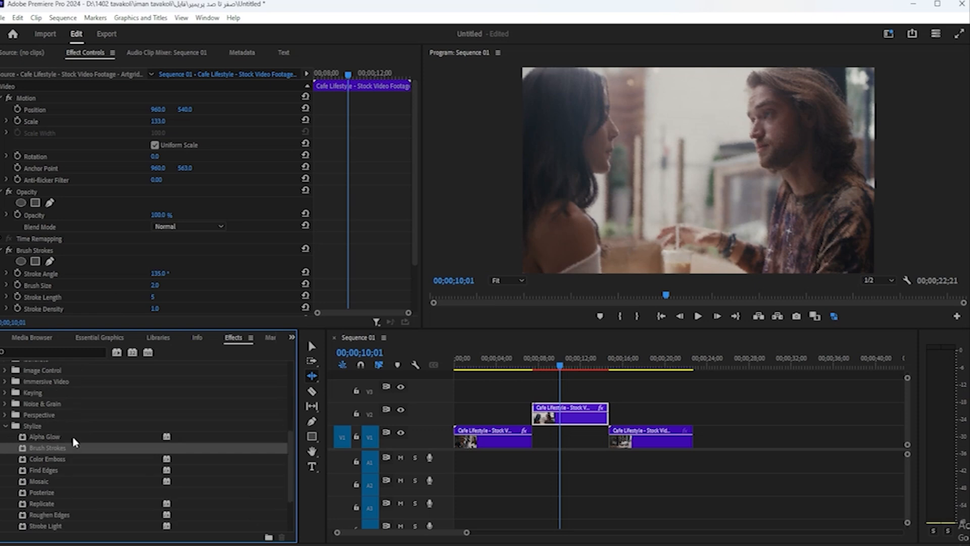
mouse_move(38, 451)
left_mouse_down()
mouse_move(301, 461)
mouse_move(552, 421)
left_mouse_up()
key("v")
Step: Delete the Brush Strokes effect from the middle clip, and undo the deletion
left_click(24, 251)
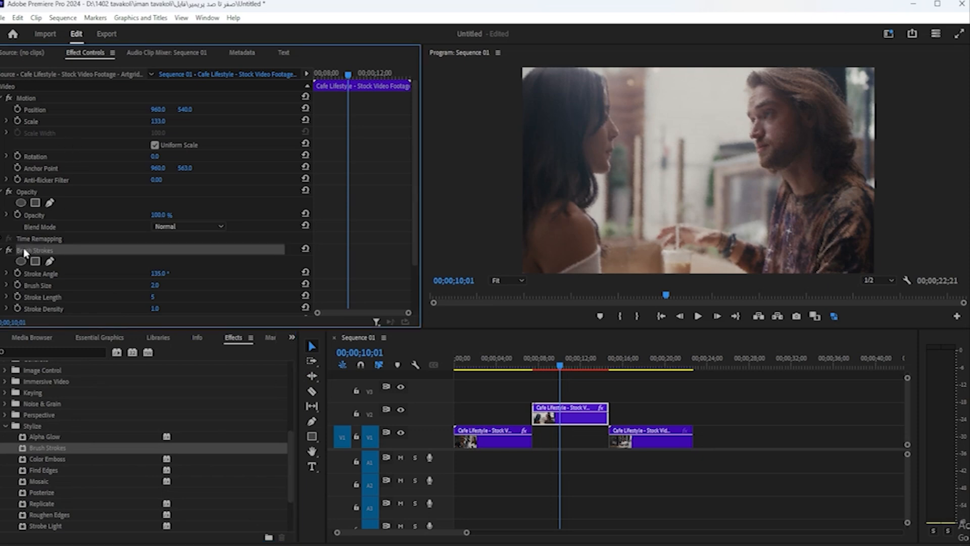
key("Delete")
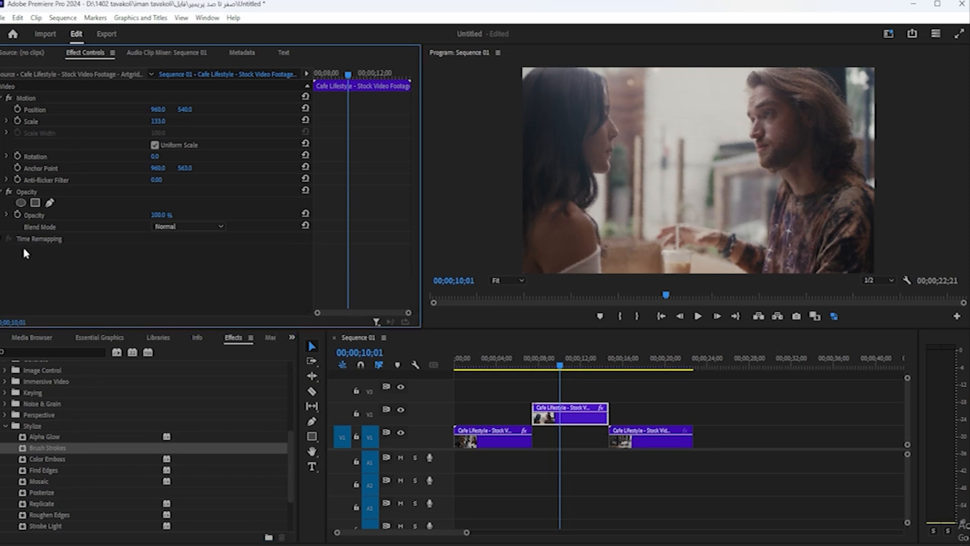
key("ctrl+z")
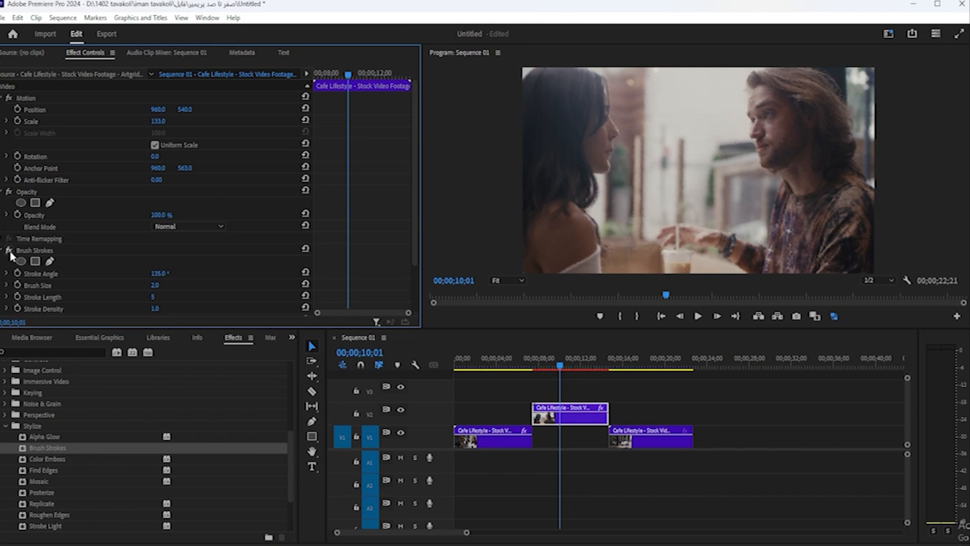
Step: Turn off the Brush Strokes effect on the middle clip and remove it from the clip's effects
left_click(9, 252)
left_click(9, 252)
left_click(35, 252)
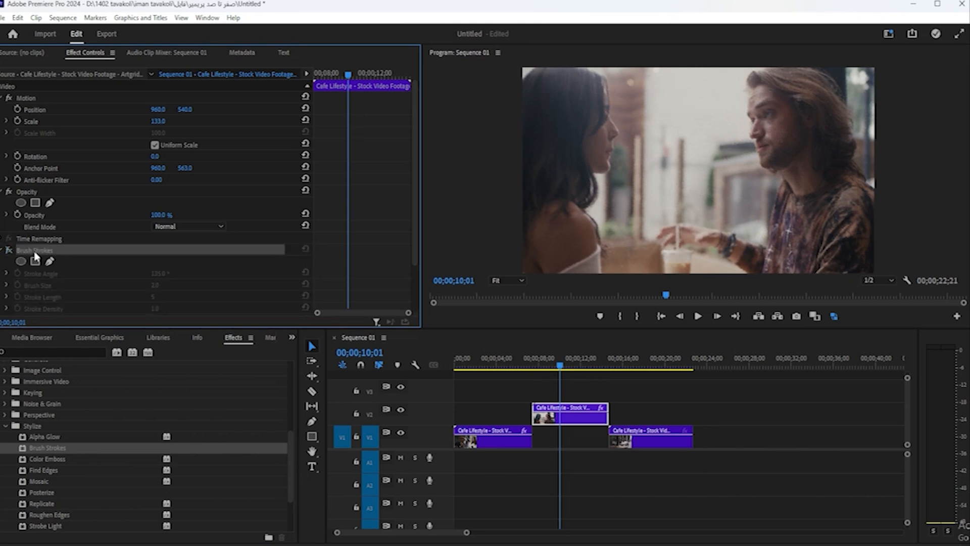
key("Delete")
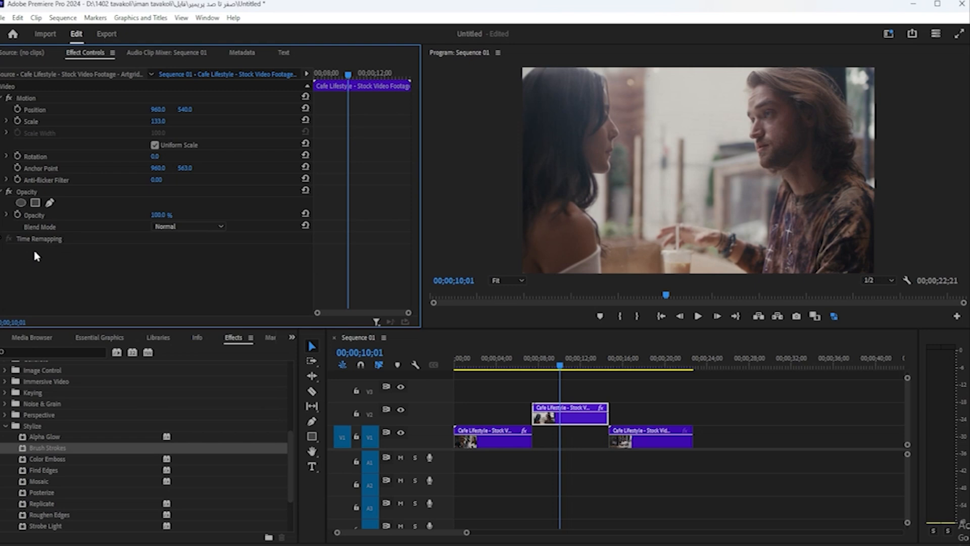
Step: Move the playhead to 00;00;17;00, select the last clip on V1, and set its Scale to 202
left_click(552, 367)
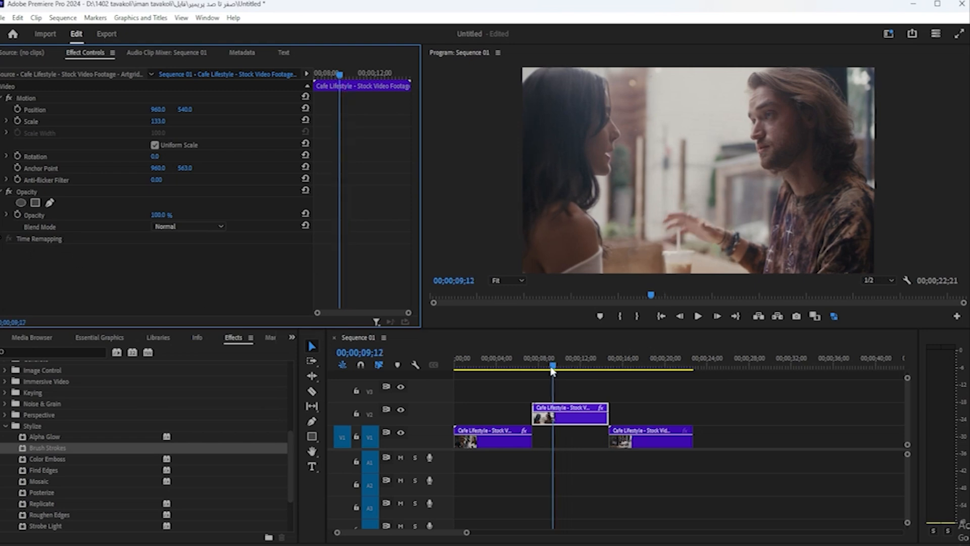
left_click_drag(552, 368, 537, 367)
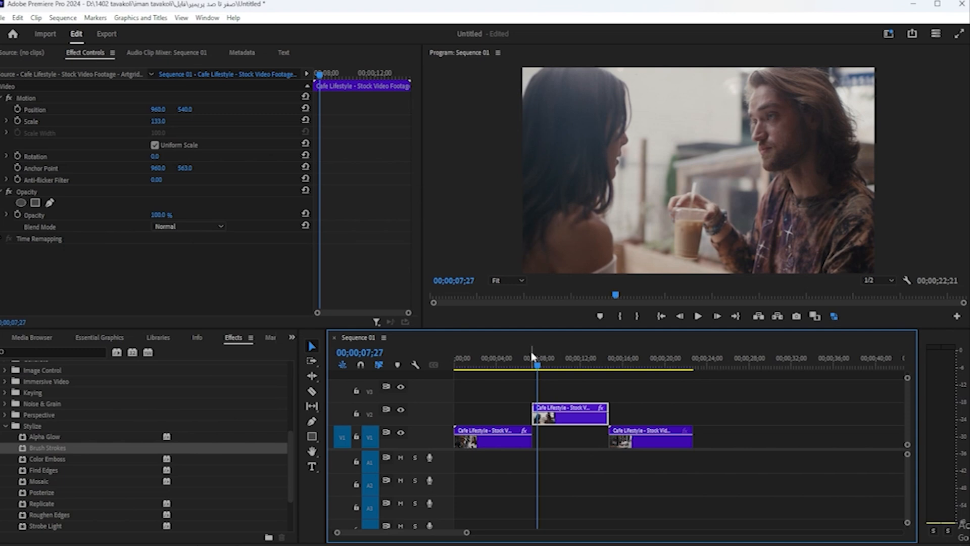
left_click(634, 363)
left_click(664, 442)
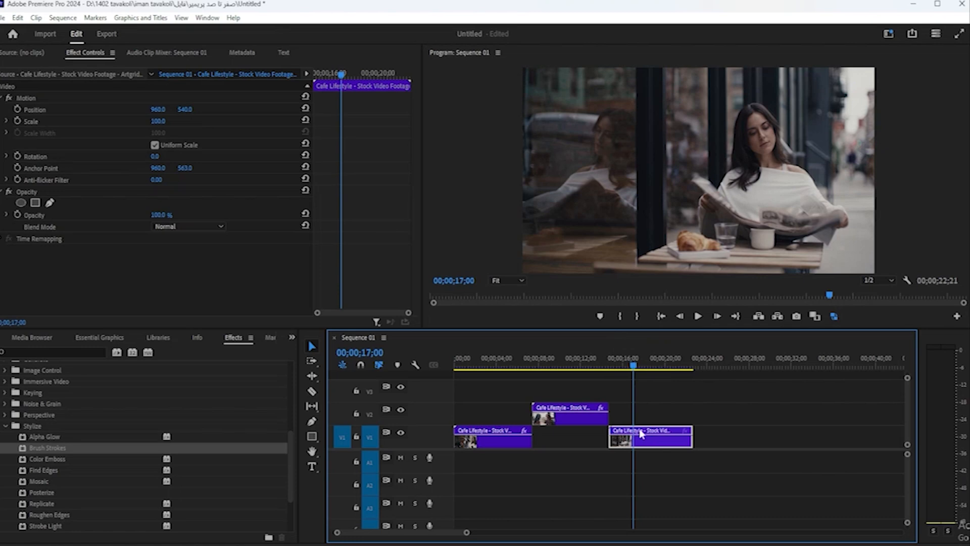
left_click_drag(157, 122, 202, 121)
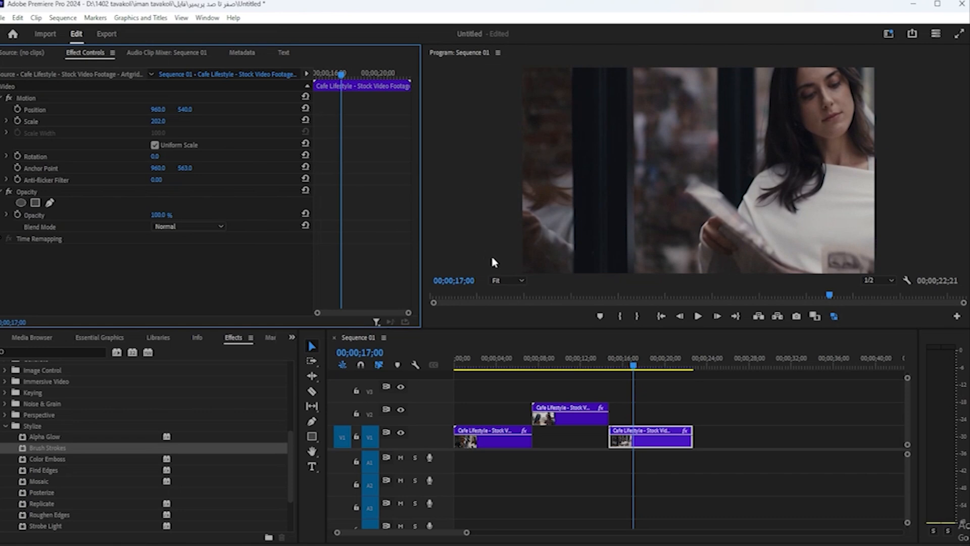
Step: Set the Program monitor's zoom level to 10% and display the last clip's bounding frame through its Position property
left_click(509, 280)
left_click(507, 299)
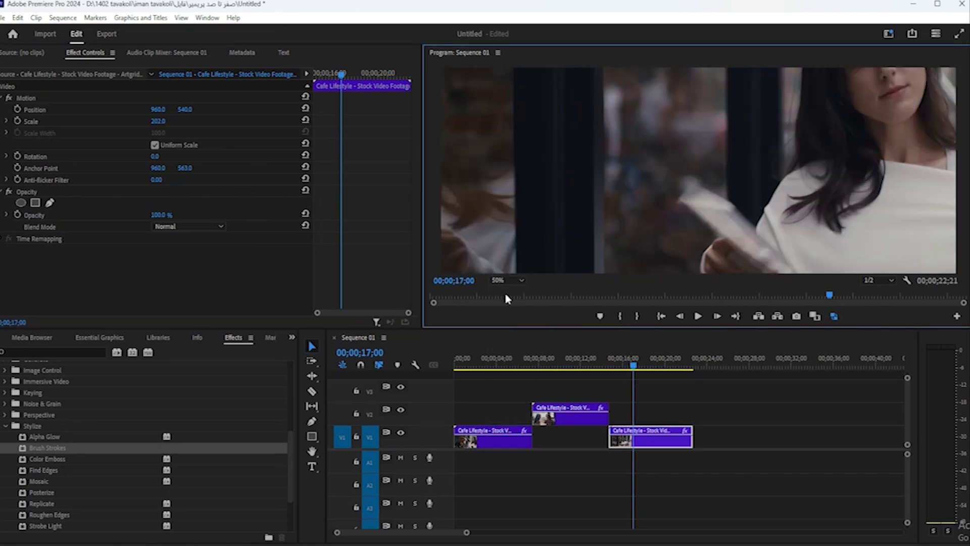
scroll(520, 217, "down", 3)
left_click(507, 281)
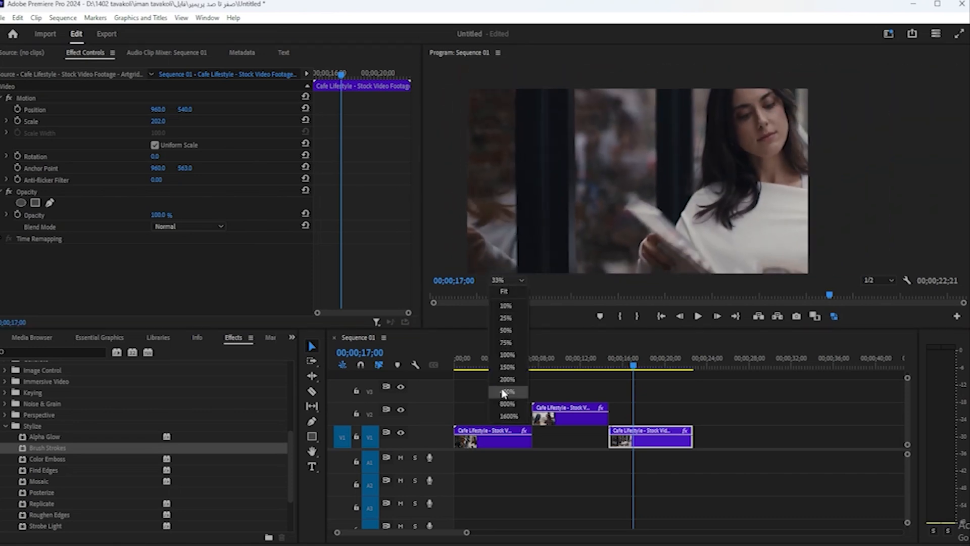
left_click(505, 306)
left_click(650, 442)
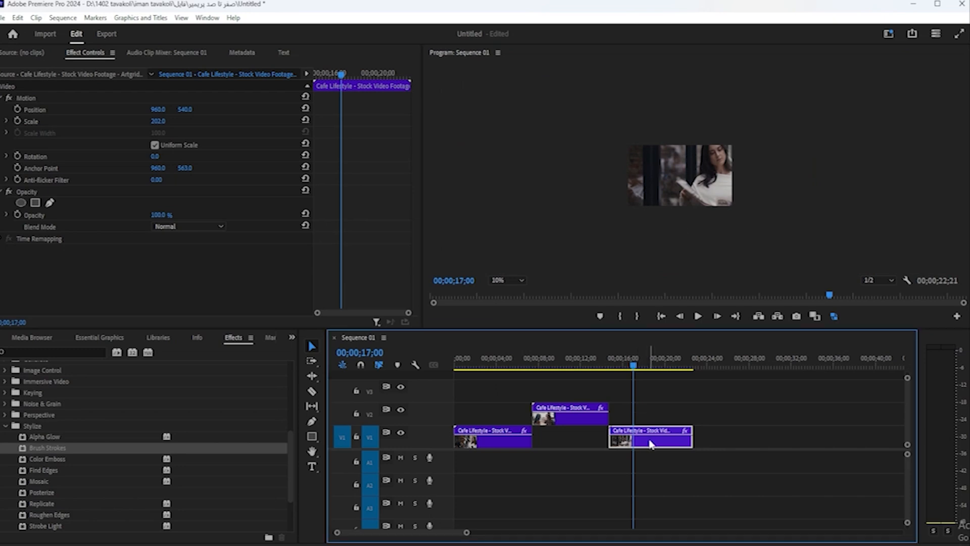
left_click(31, 109)
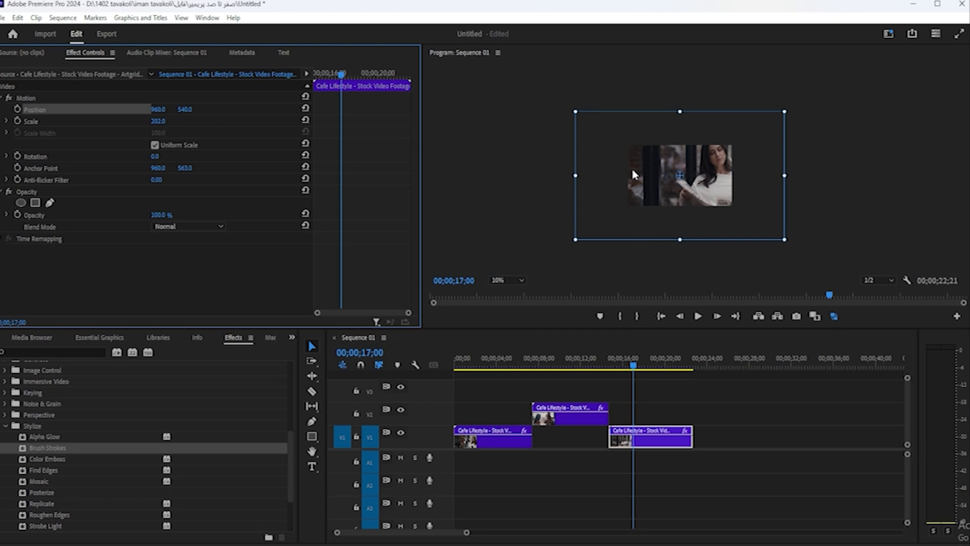
Step: Move the last clip within the frame to a Position of about 233.8, 629.2, and undo the move
left_click_drag(156, 121, 125, 122)
left_click_drag(716, 182, 678, 188)
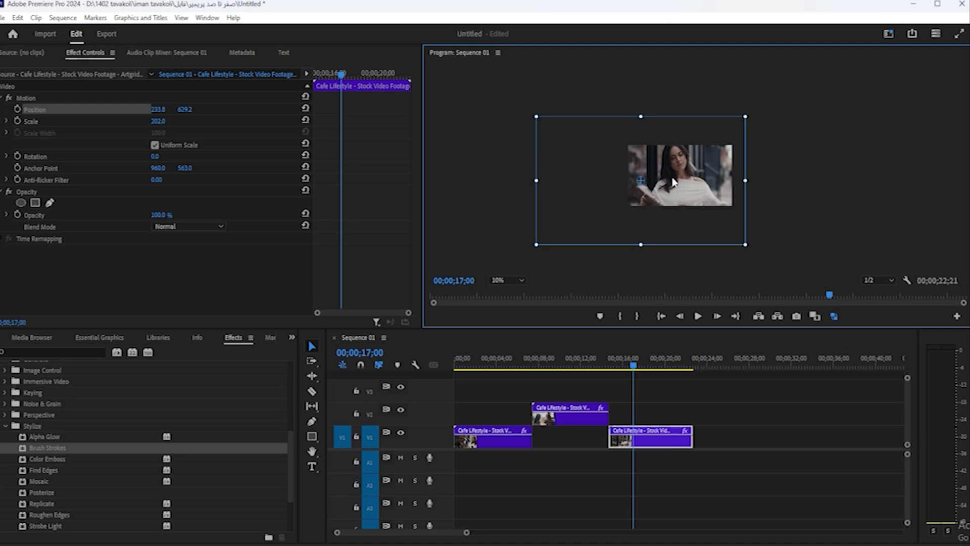
key("ctrl+z")
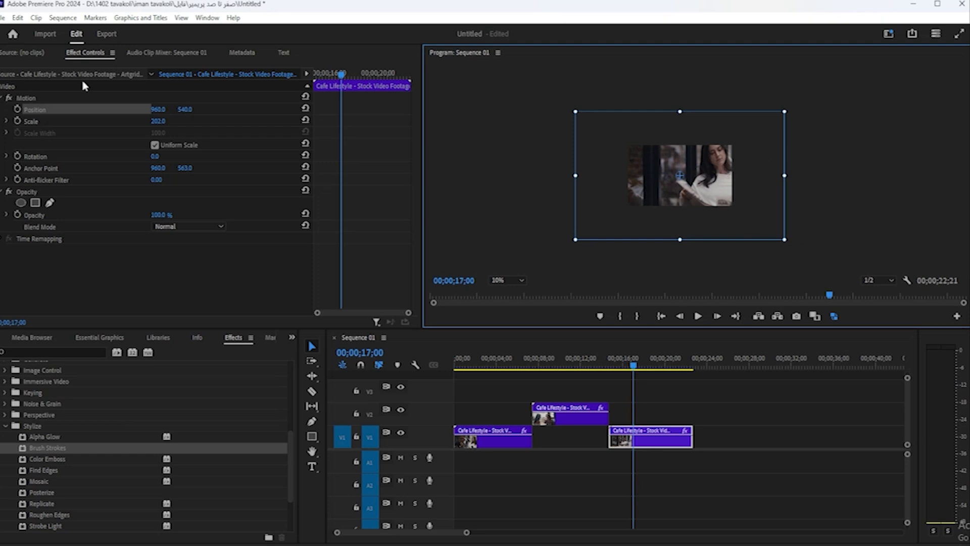
Step: Set Default Media Scaling to Set to frame size in the Media preferences and apply the change
left_click(18, 17)
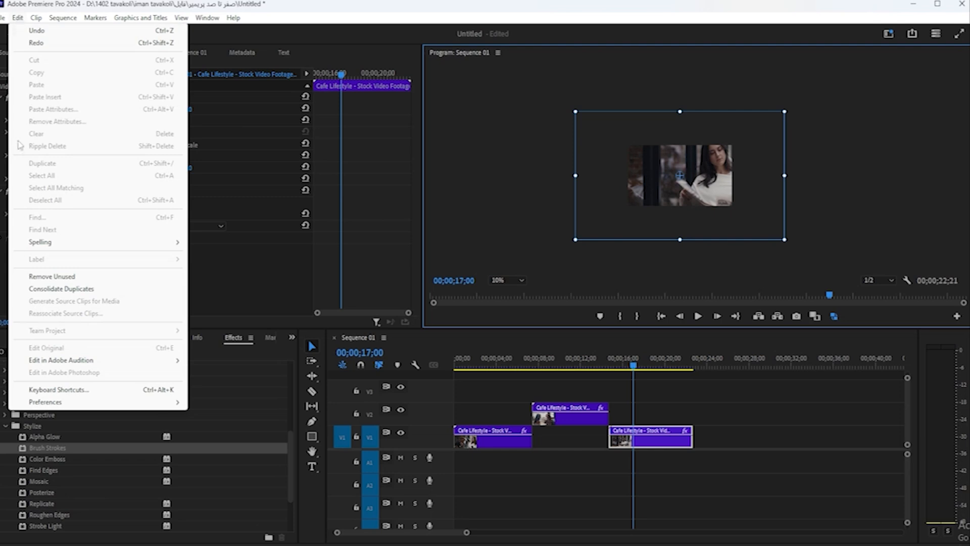
mouse_move(74, 403)
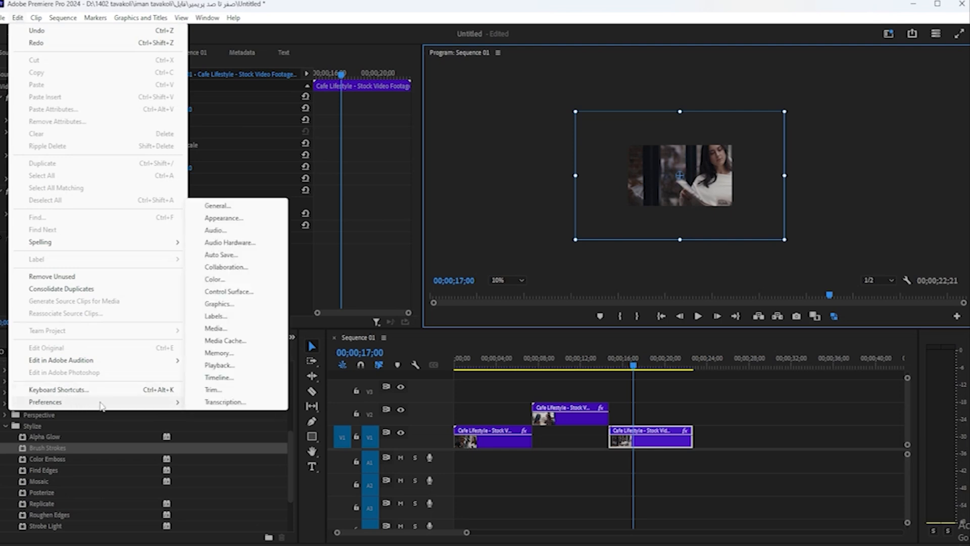
left_click(230, 207)
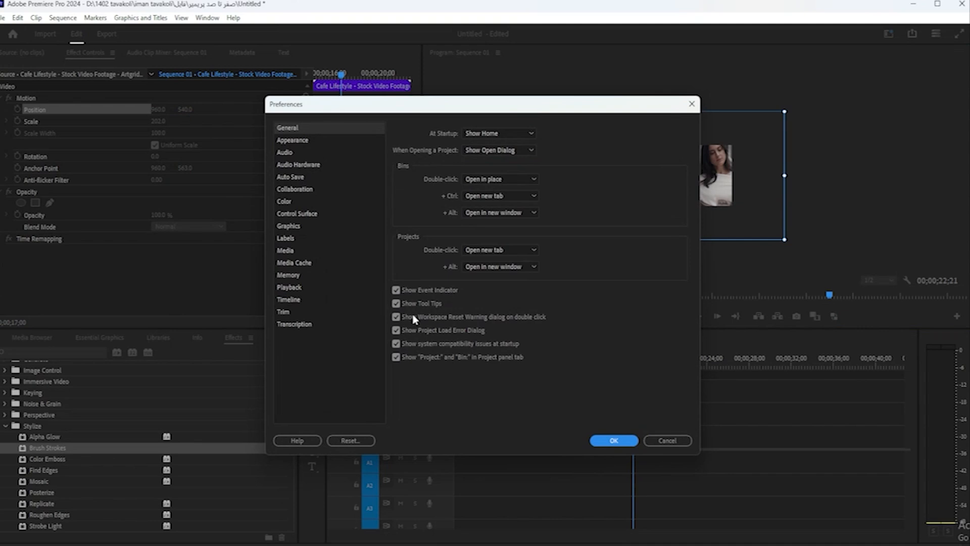
left_click(286, 253)
left_click(495, 184)
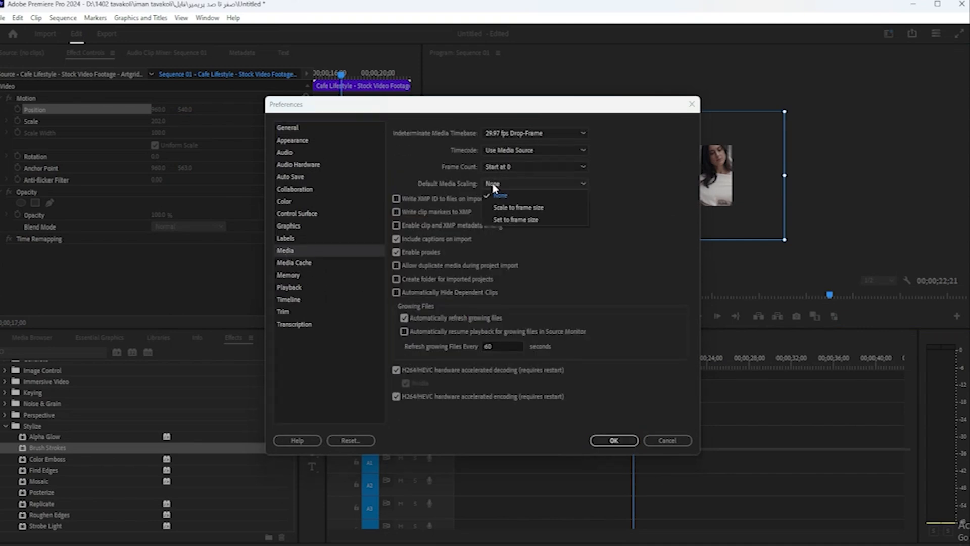
left_click(525, 221)
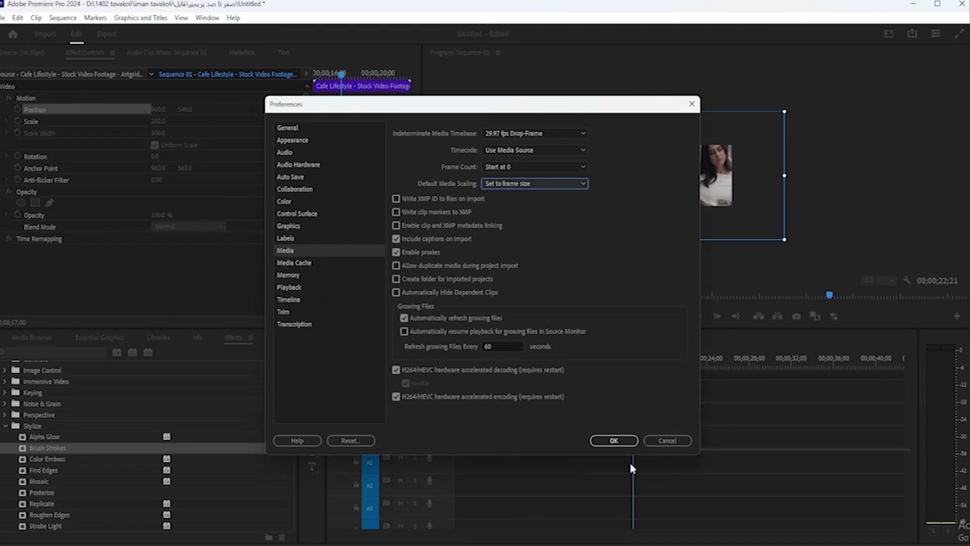
left_click(623, 445)
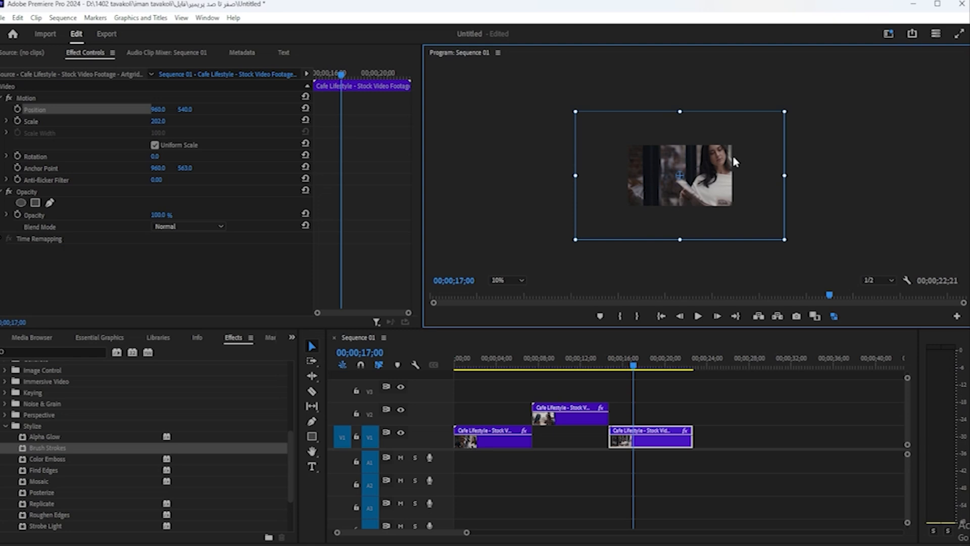
Step: Deselect the clips and reopen the Media preferences to examine the Default Media Scaling options
left_click(718, 406)
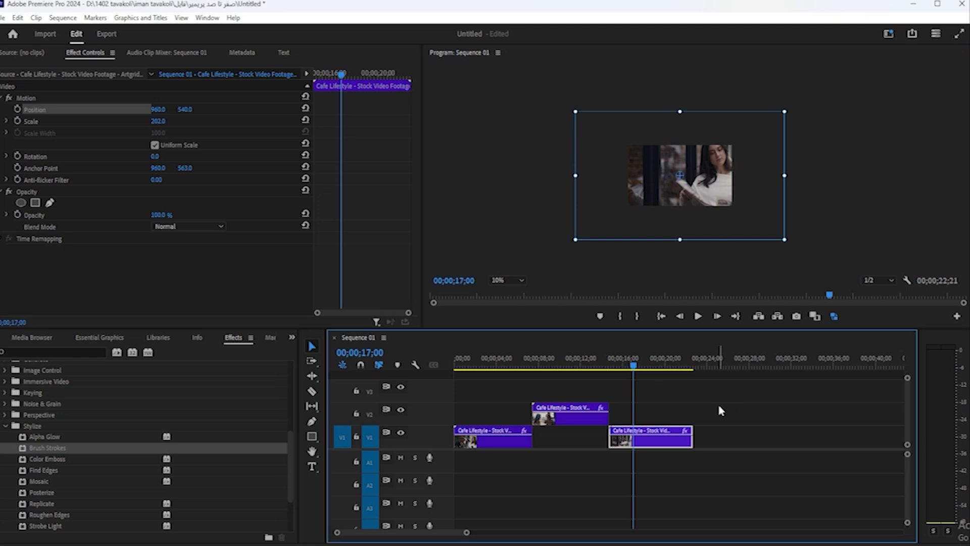
left_click(720, 410)
left_click(17, 17)
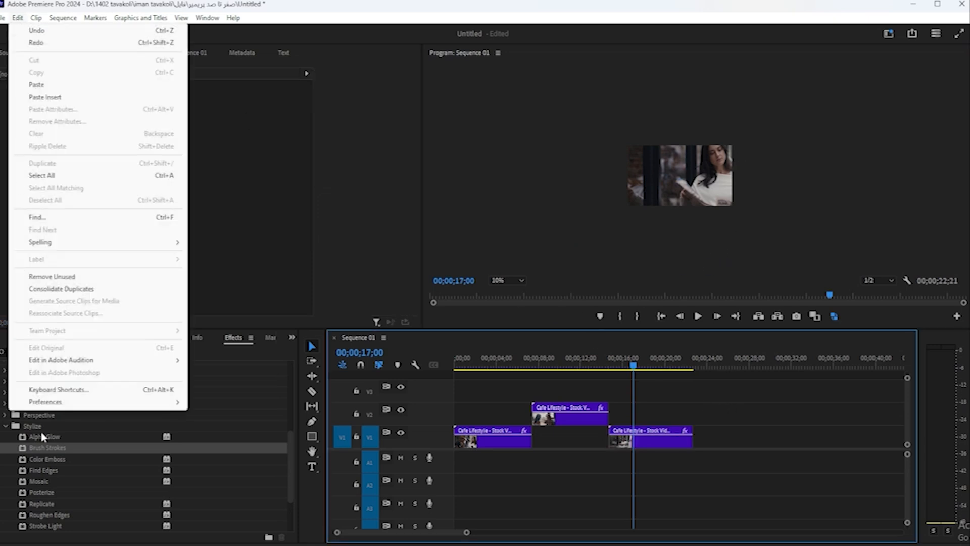
mouse_move(119, 403)
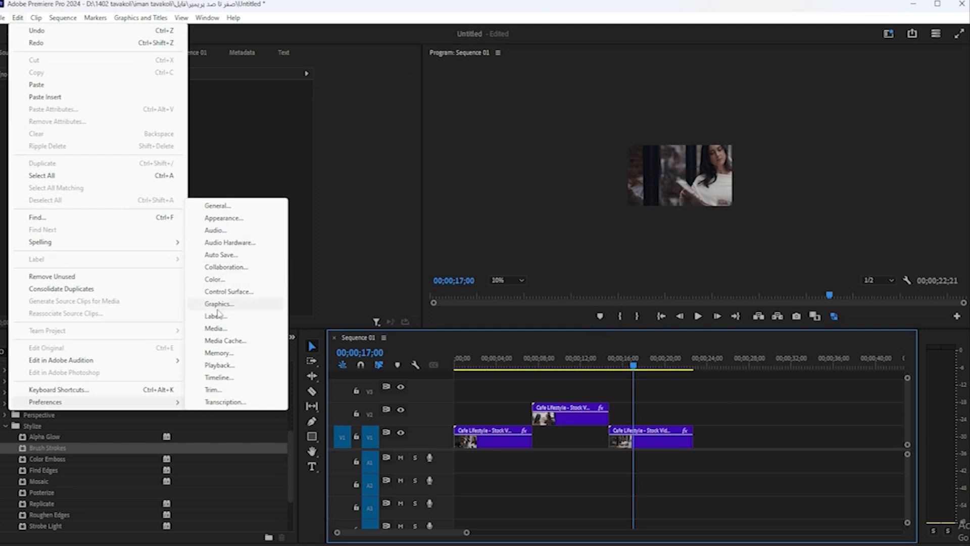
left_click(215, 328)
left_click(533, 184)
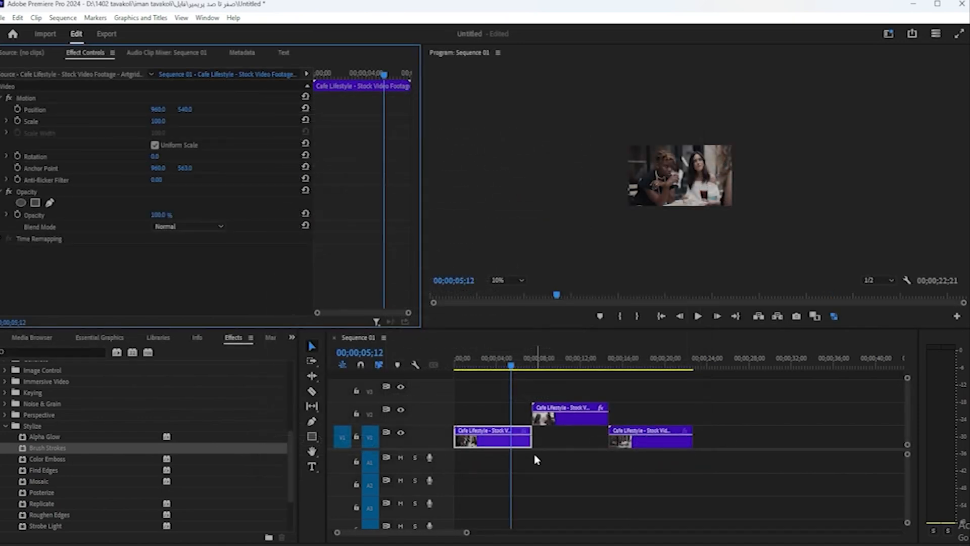
Step: Select the first clip on V1 and set its Scale to 62 and its horizontal Position to 732
left_click(518, 448)
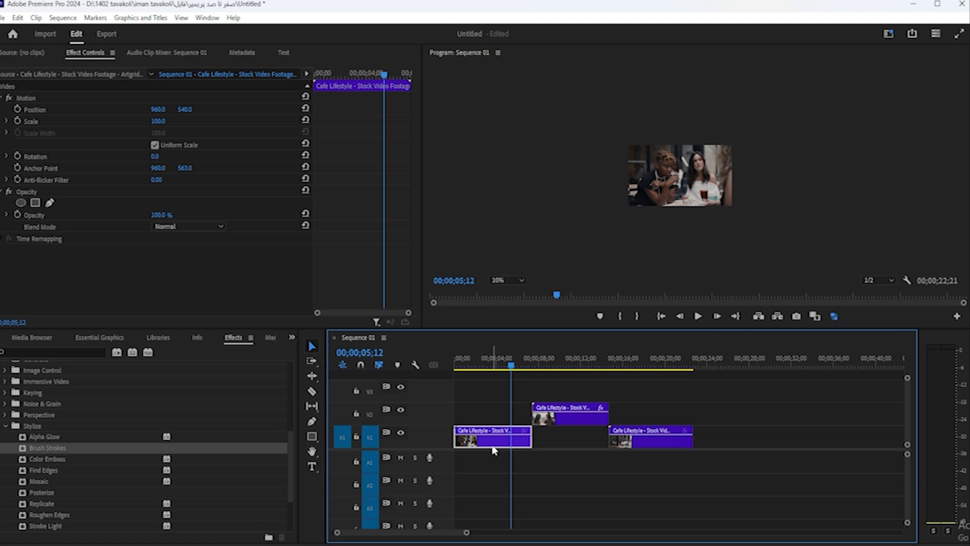
left_click_drag(158, 121, 111, 109)
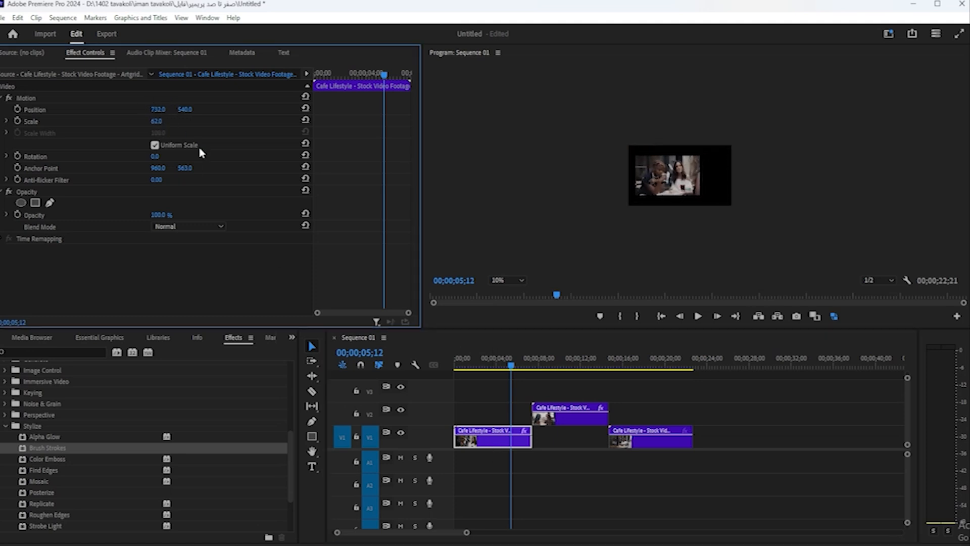
Step: Set the first V1 clip's vertical Position to 664 and copy its Motion settings
left_click_drag(185, 109, 202, 109)
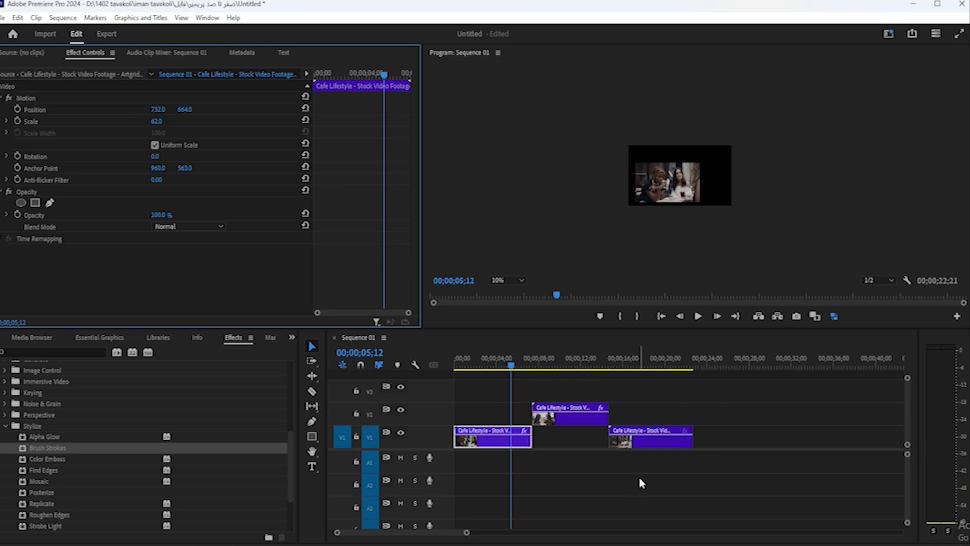
left_click(26, 99)
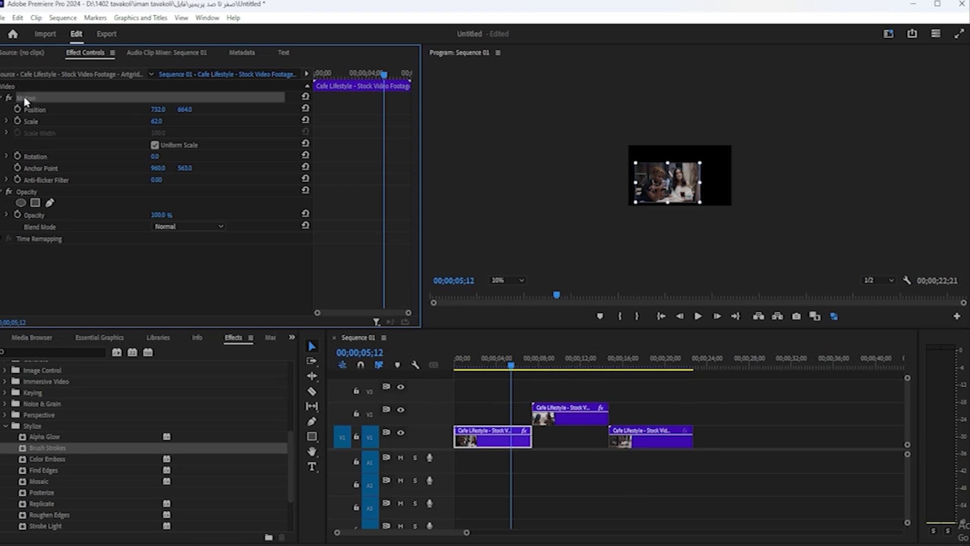
right_click(26, 99)
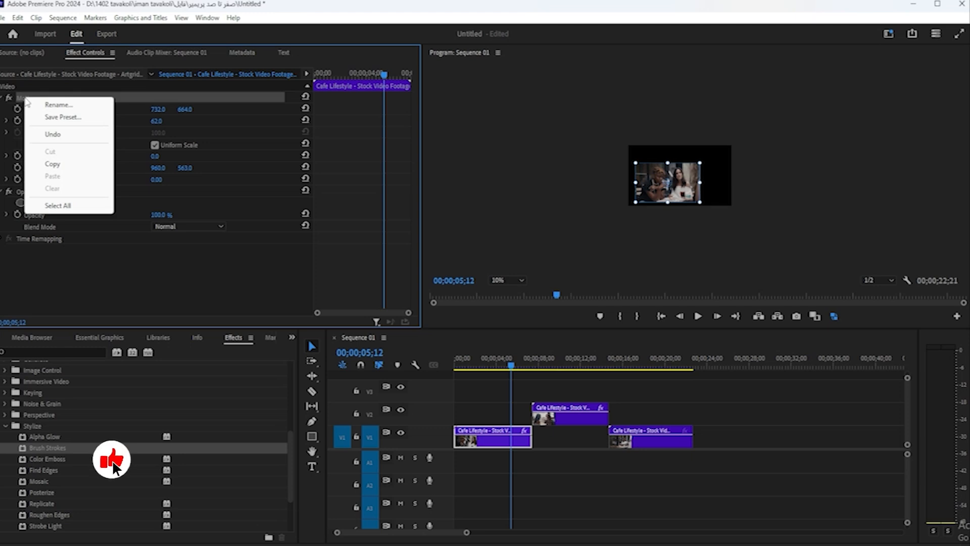
left_click(56, 165)
Step: Paste the copied Motion settings onto the V2 clip, and undo the paste
left_click(478, 440)
left_click_drag(516, 366, 557, 381)
left_click(578, 420)
key("ctrl+v")
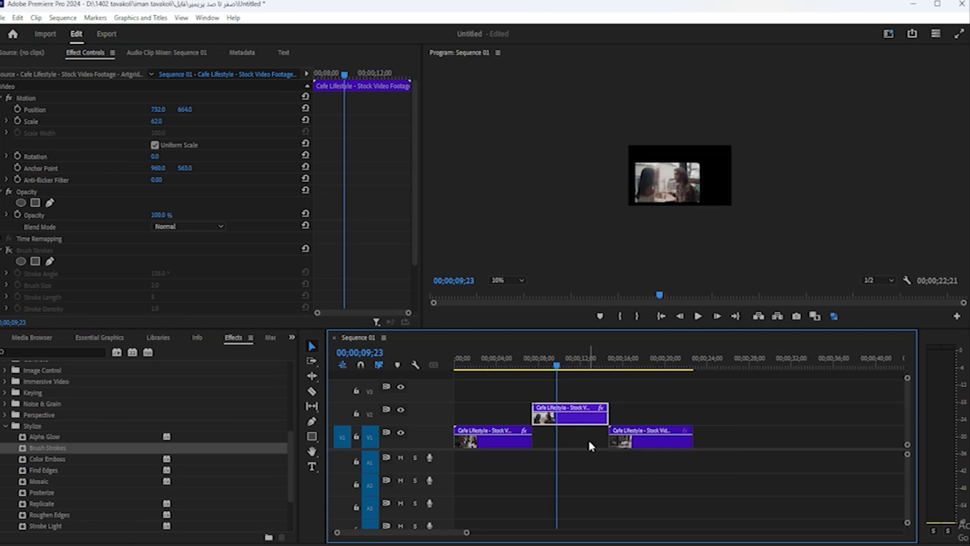
key("ctrl+z")
Step: Paste the first clip's Motion, Opacity and Time Remapping attributes onto the last V1 clip, and undo back to the default Motion values
left_click(498, 360)
left_click(498, 442)
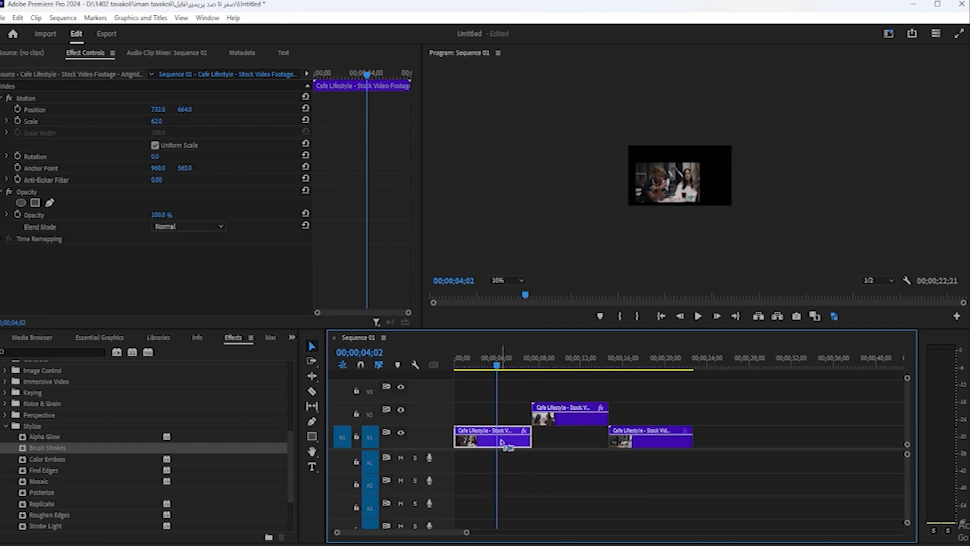
left_click_drag(503, 378, 648, 430)
left_click(648, 431)
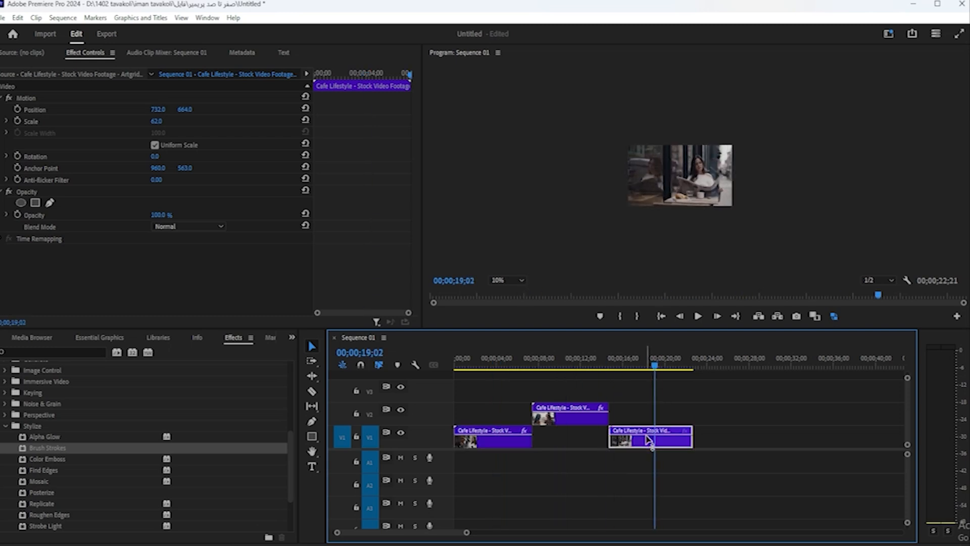
right_click(646, 441)
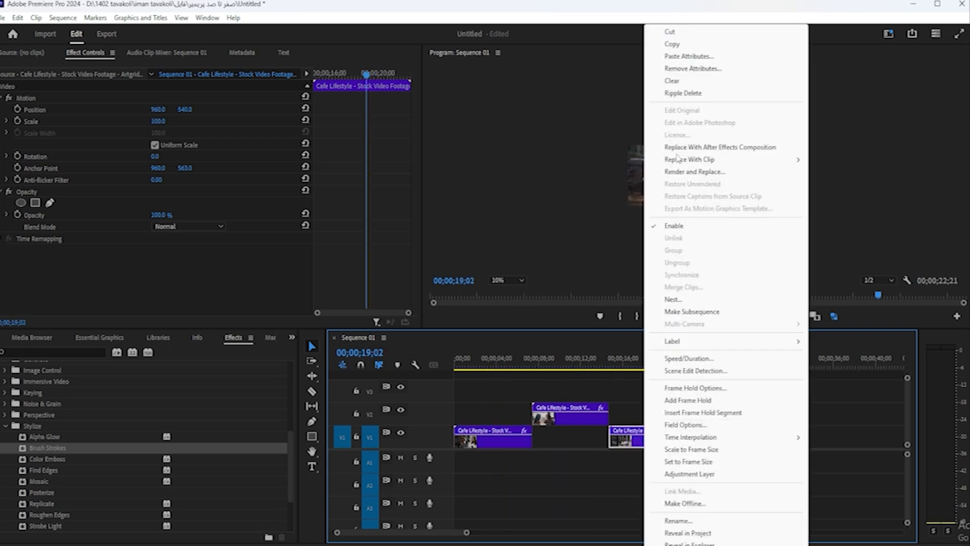
left_click(687, 57)
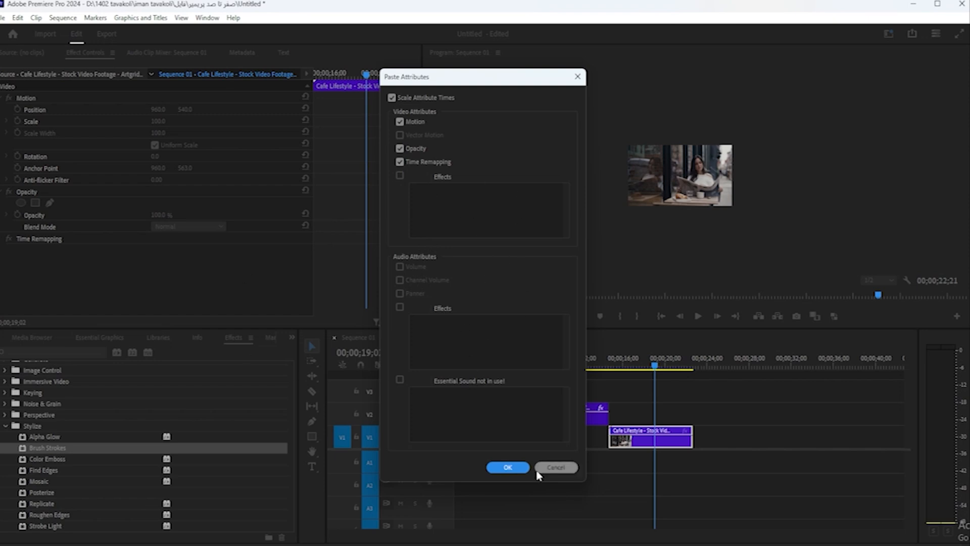
left_click(518, 467)
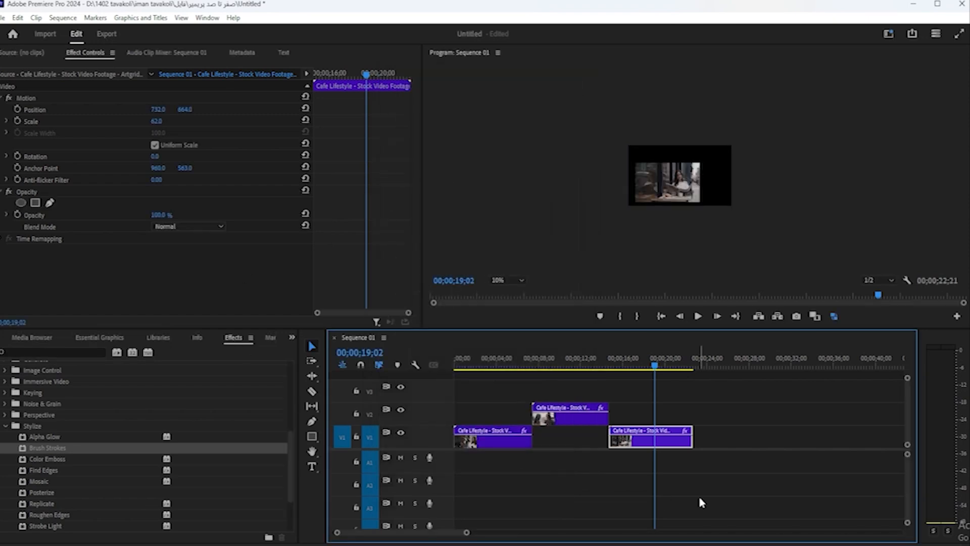
key("ctrl+z")
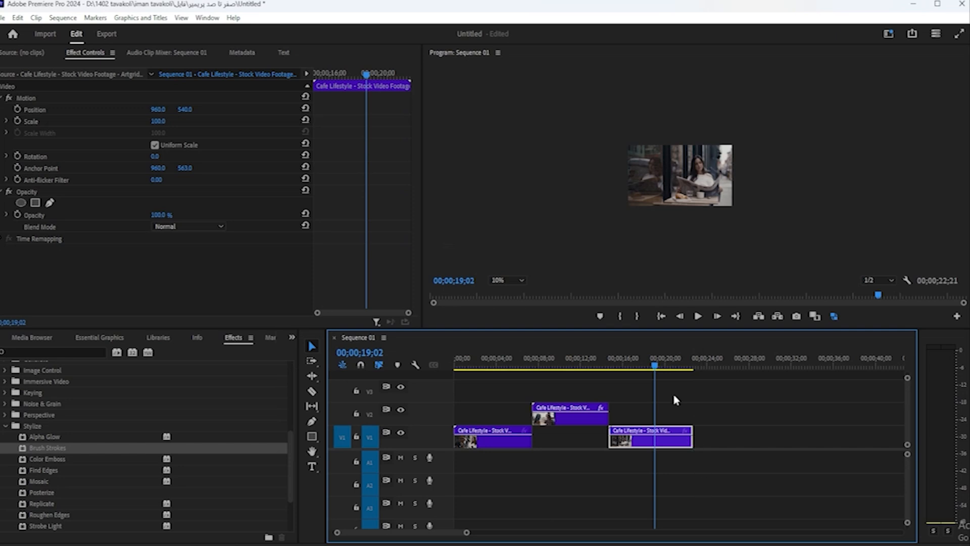
Step: Create a 1920 × 1080, 29.97 fps adjustment layer and place it on V3 above the first clip, spanning that clip's full length
left_click_drag(654, 365, 469, 379)
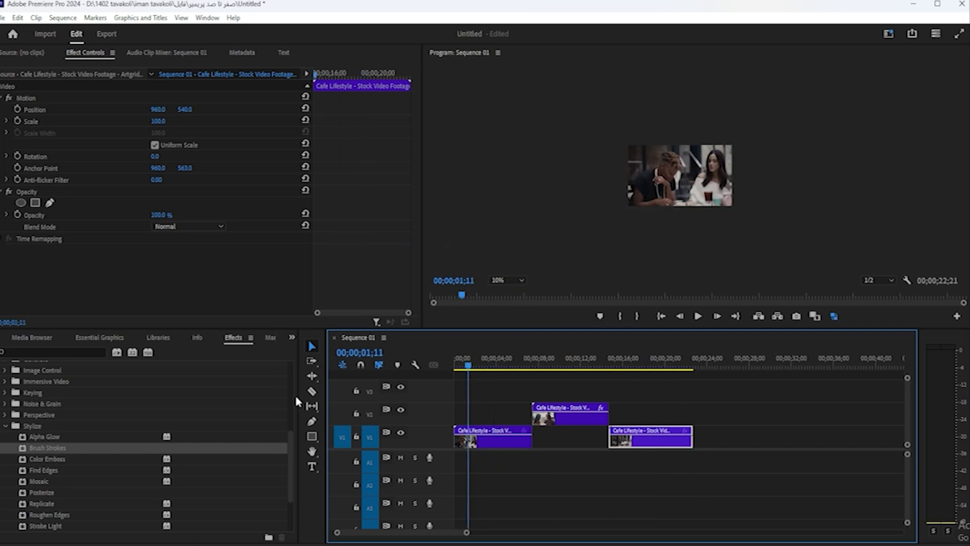
left_click(292, 337)
left_click(320, 350)
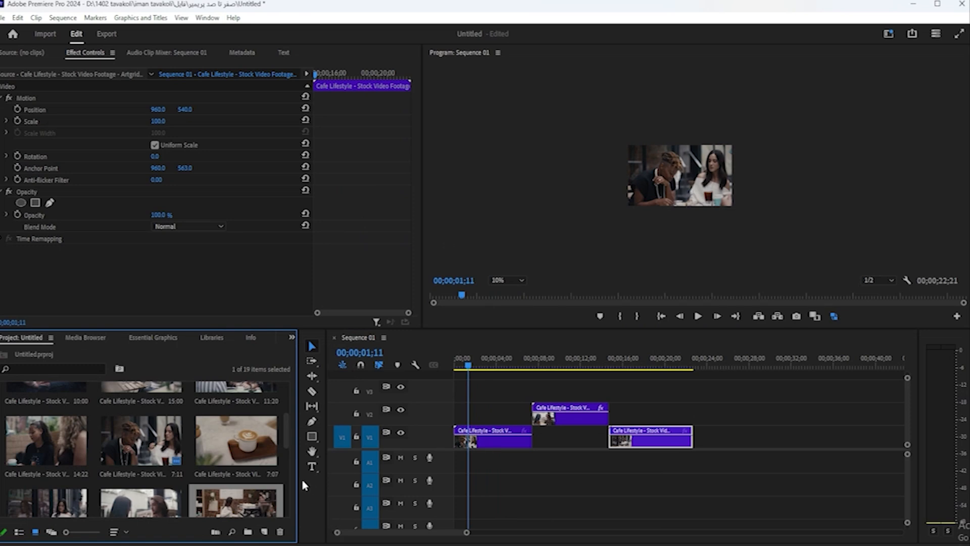
left_click_drag(298, 476, 406, 476)
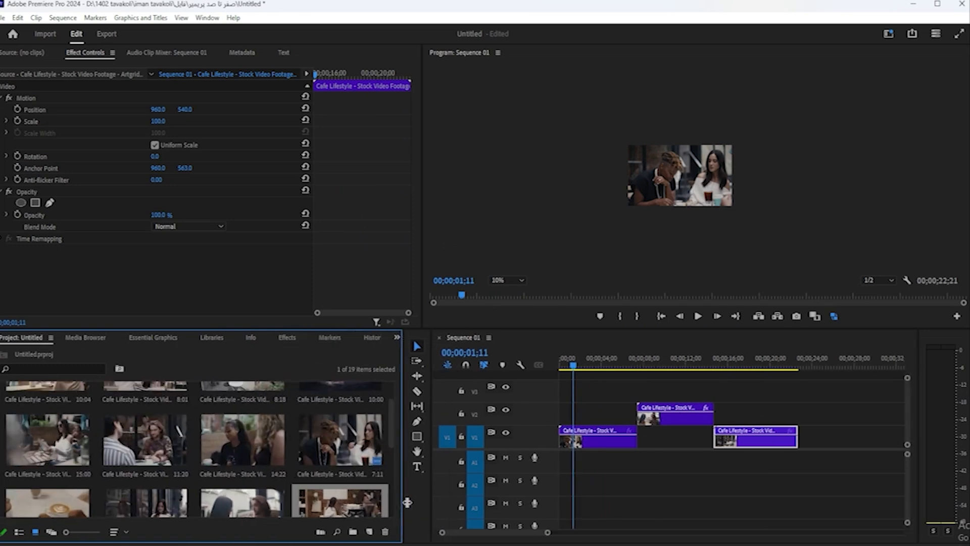
left_click(373, 532)
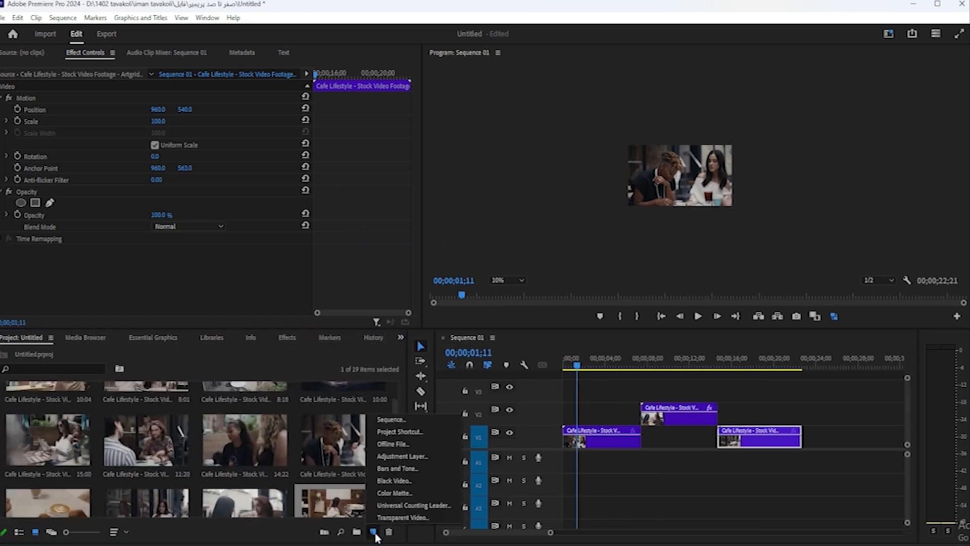
left_click(395, 456)
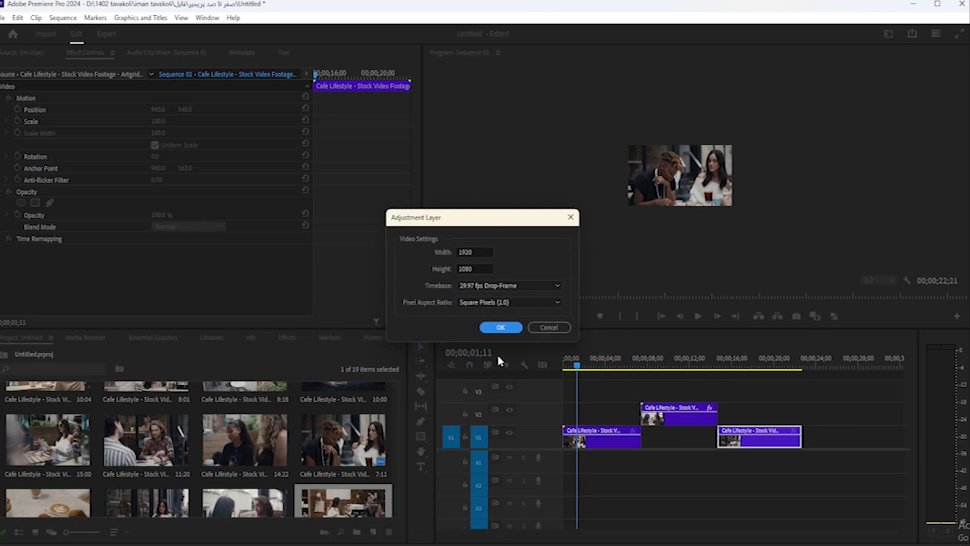
left_click(499, 327)
left_click_drag(306, 504, 560, 409)
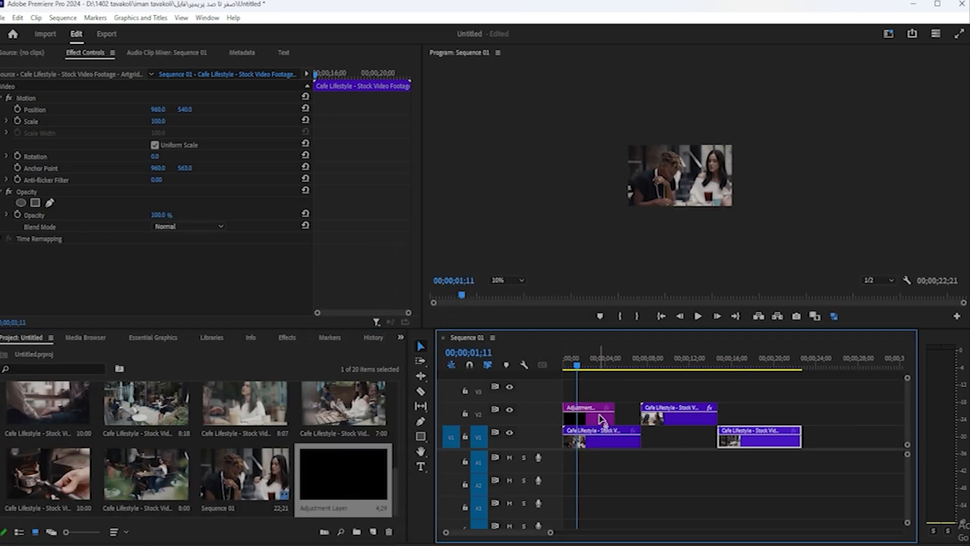
mouse_move(619, 410)
left_mouse_down()
mouse_move(640, 412)
mouse_move(615, 420)
mouse_move(618, 402)
mouse_move(609, 402)
left_mouse_up()
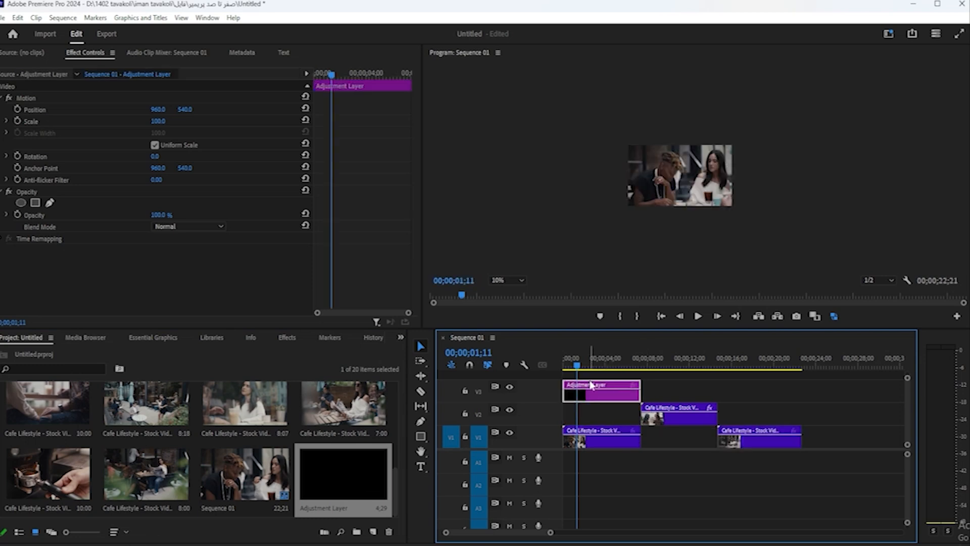
Step: Search the effects for "blur" and apply Gaussian Blur to the adjustment layer
left_click(291, 338)
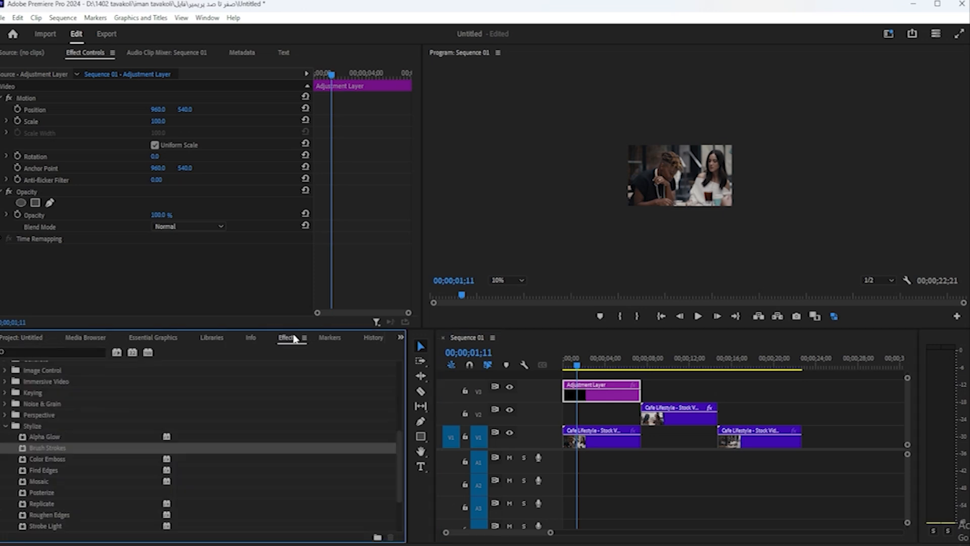
left_click(54, 352)
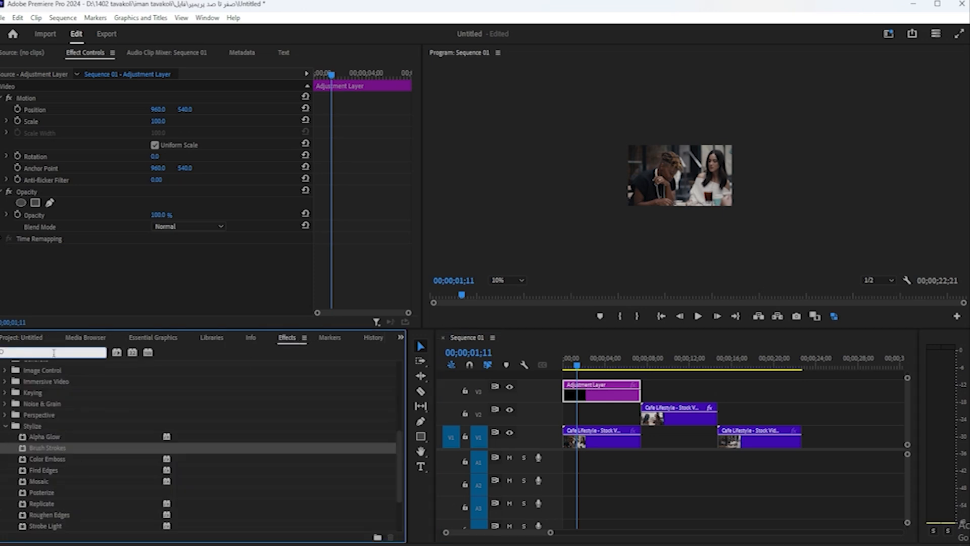
type("gu")
key("BackSpace")
key("BackSpace")
type("b")
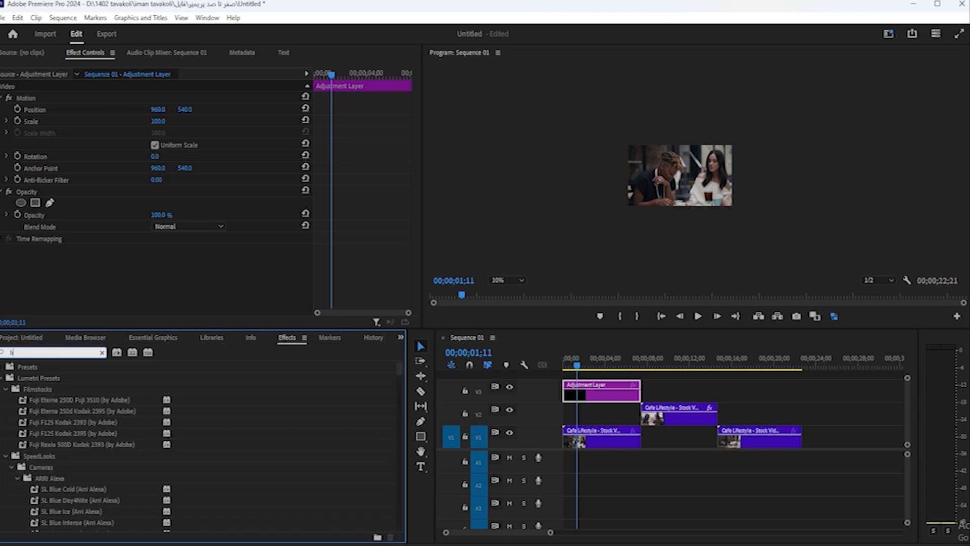
type("lur")
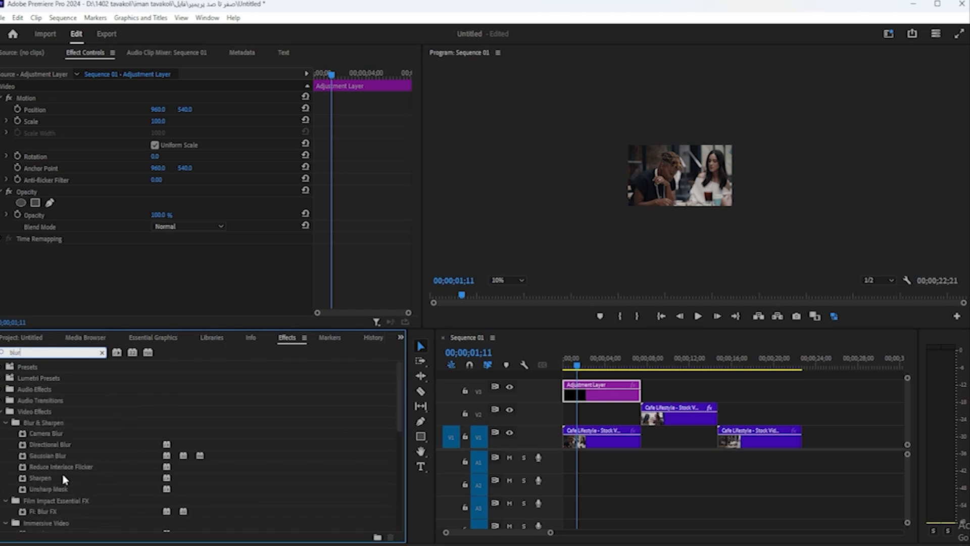
scroll(63, 472, "down", 4)
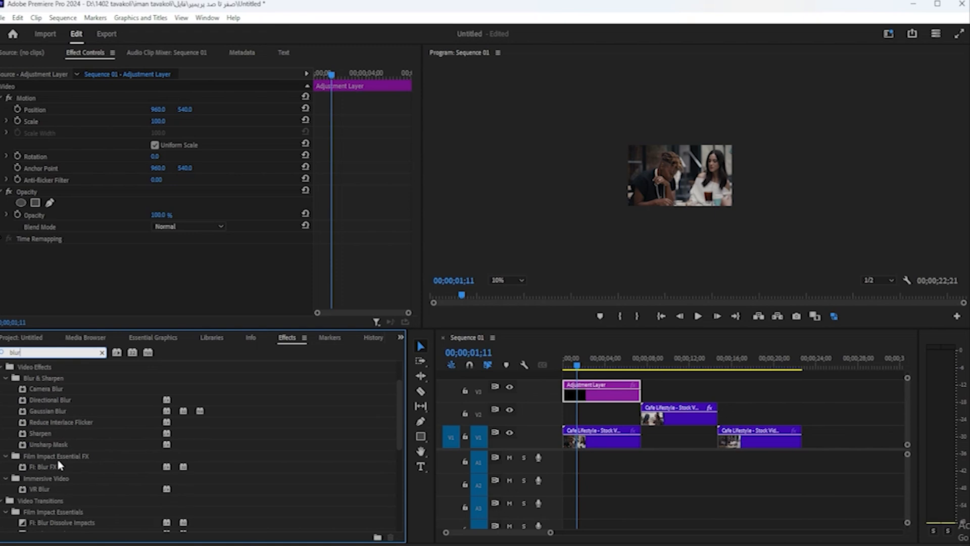
scroll(63, 470, "down", 5)
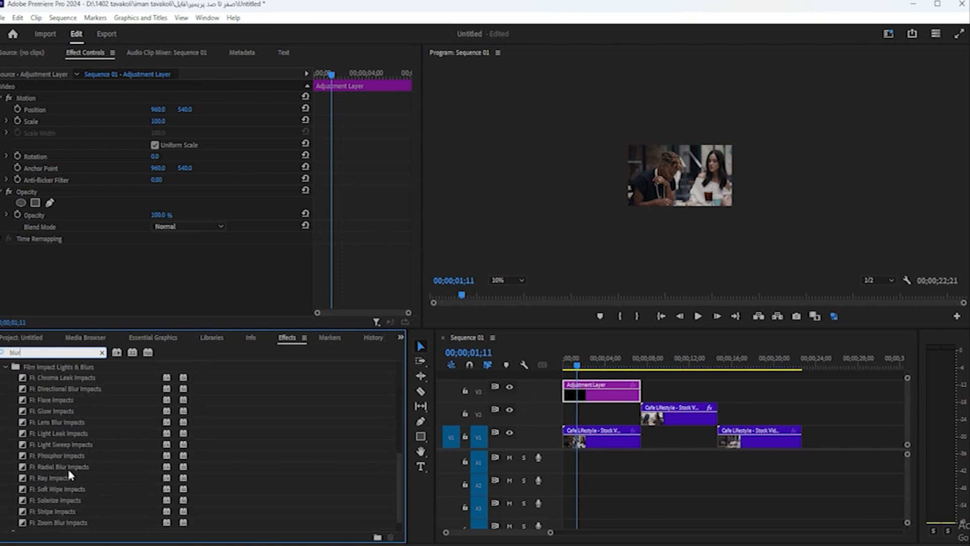
scroll(71, 470, "up", 5)
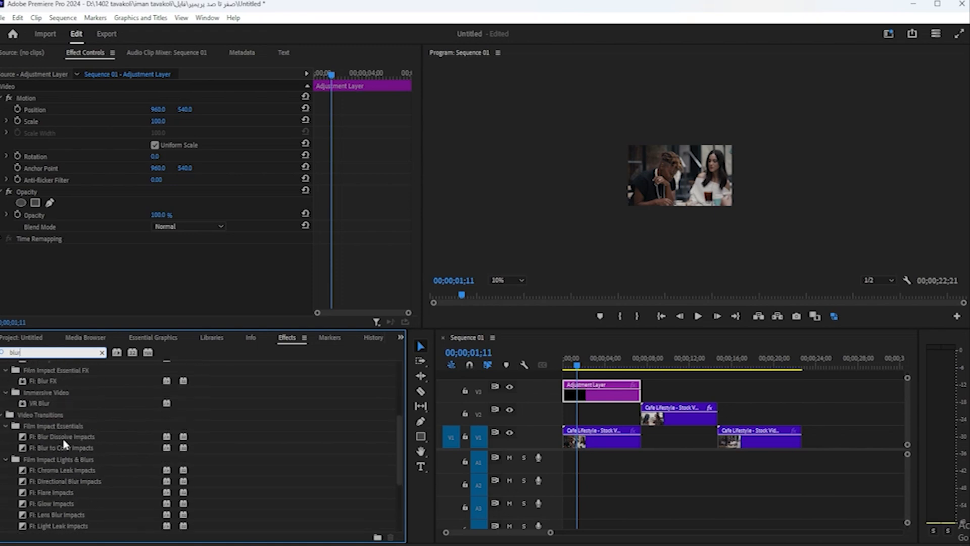
scroll(52, 428, "up", 1)
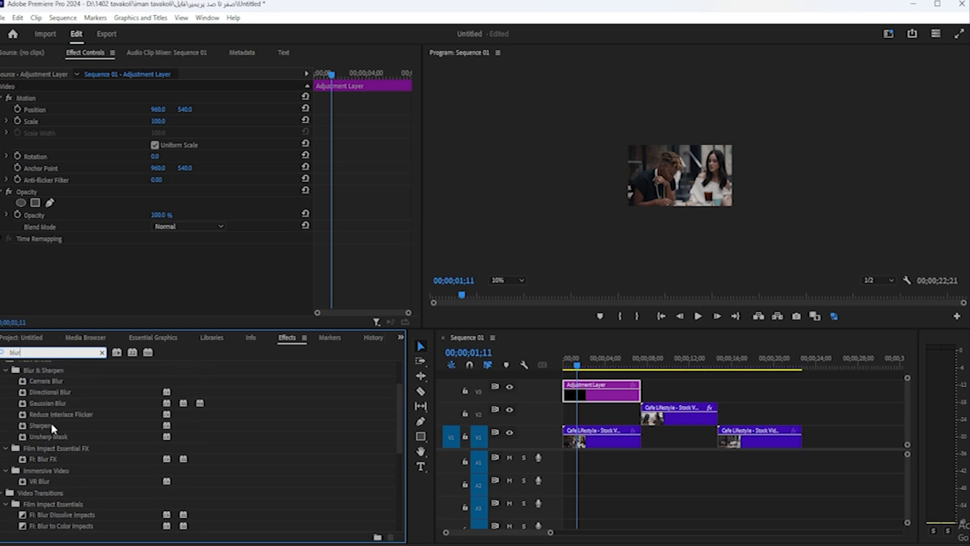
left_click_drag(52, 404, 572, 397)
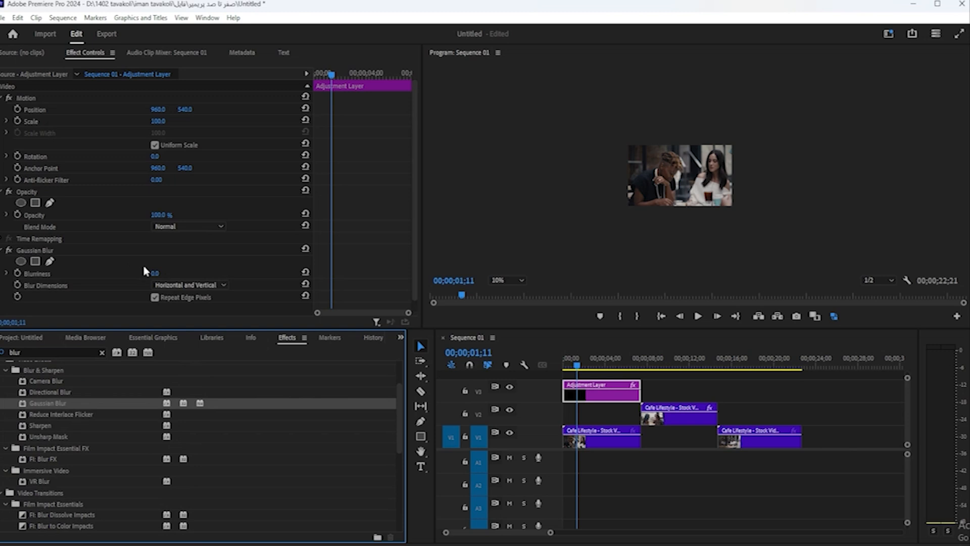
Step: Set the Gaussian Blur's Blurriness to 179 and switch the effect off and on again to compare the image
left_click(158, 274)
type("178")
key("Return")
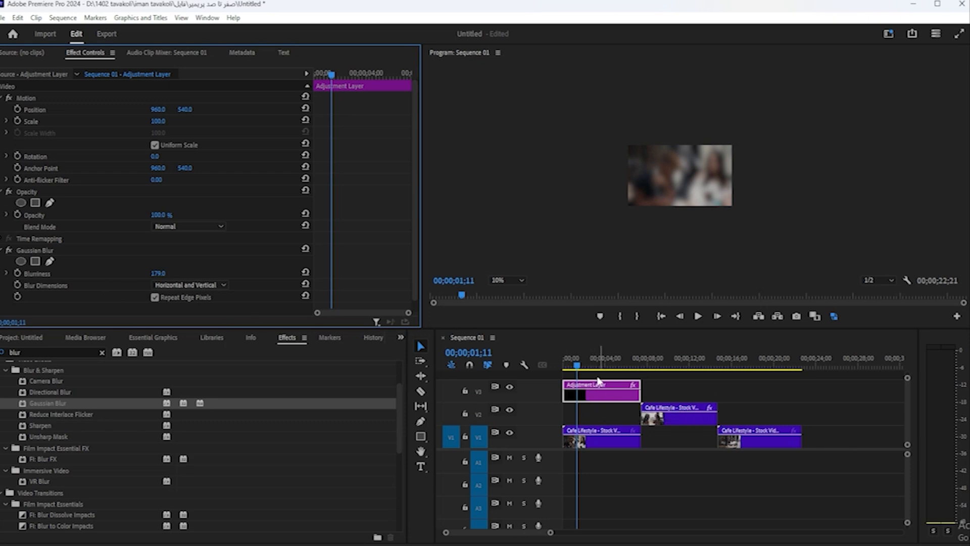
left_click(8, 250)
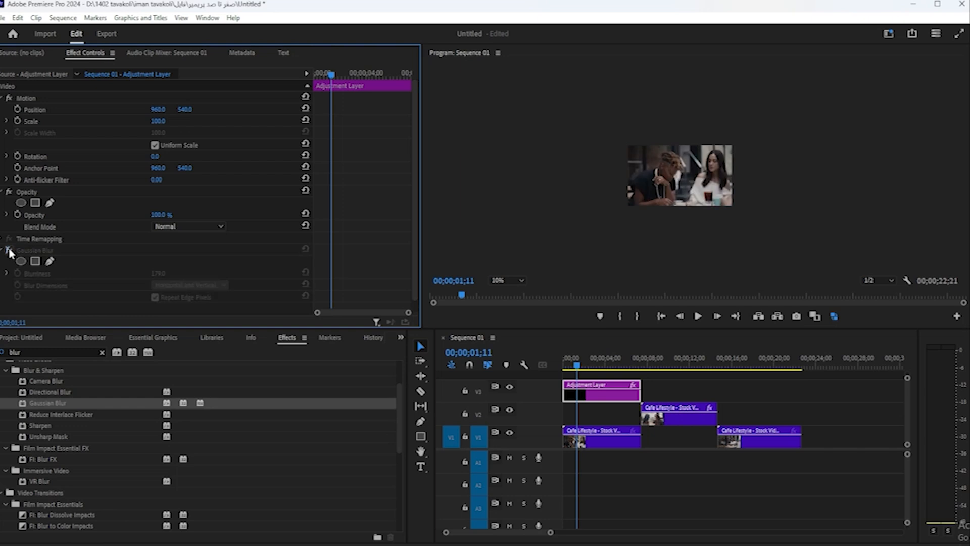
left_click(9, 250)
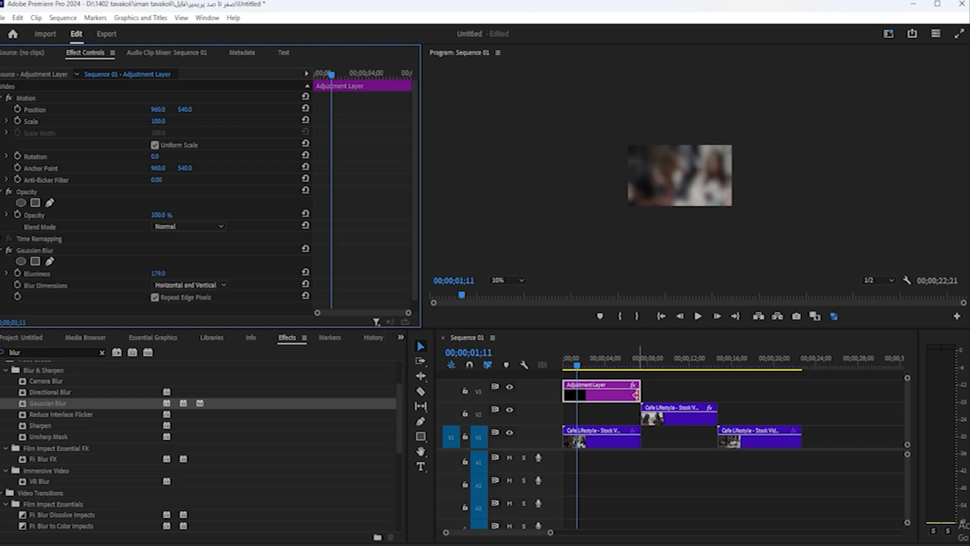
Step: Extend the adjustment layer across all three clips, preview the blur, and undo the extension
left_click_drag(641, 396, 800, 401)
left_click(625, 363)
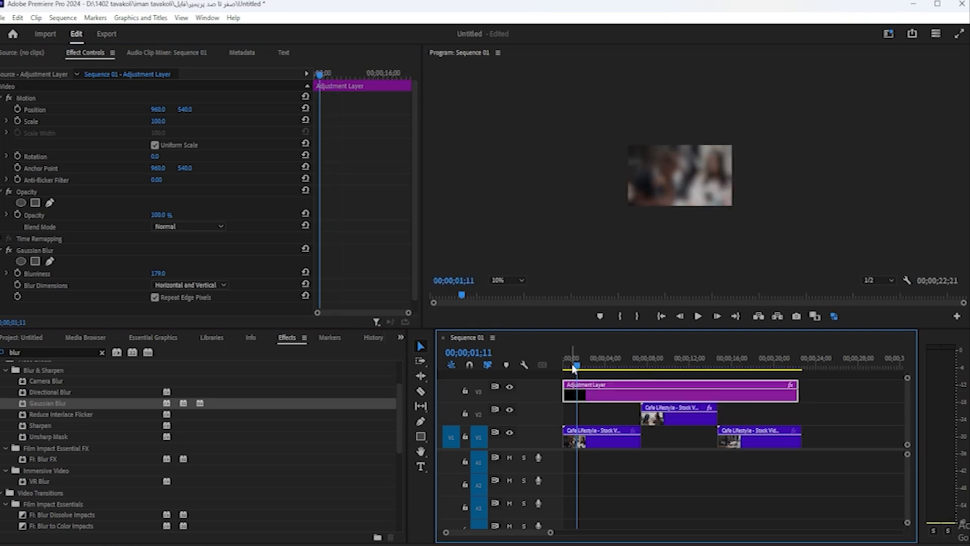
left_click_drag(636, 377, 627, 400)
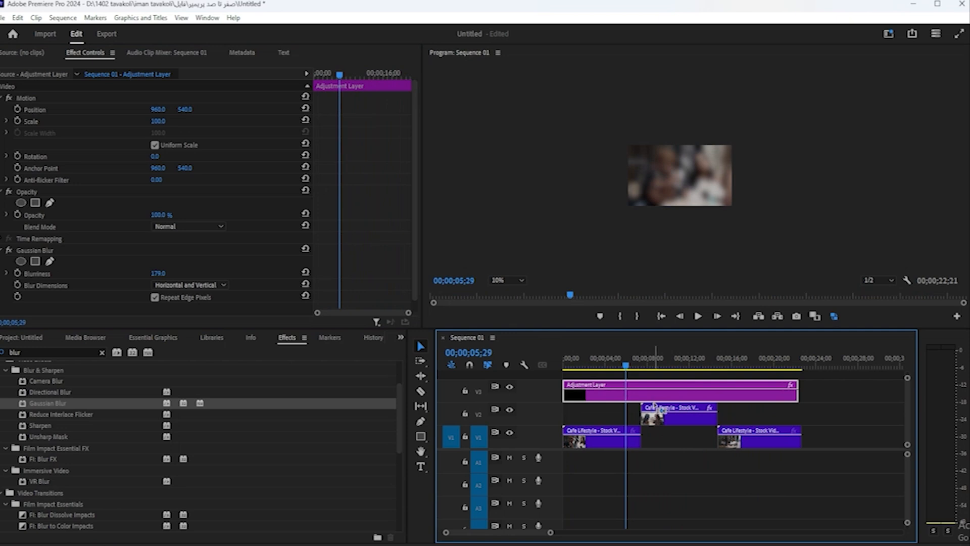
key("ctrl+z")
Step: Duplicate the blurred adjustment layer on V3 above the last V1 clip and preview the frames beneath it
left_click(658, 417)
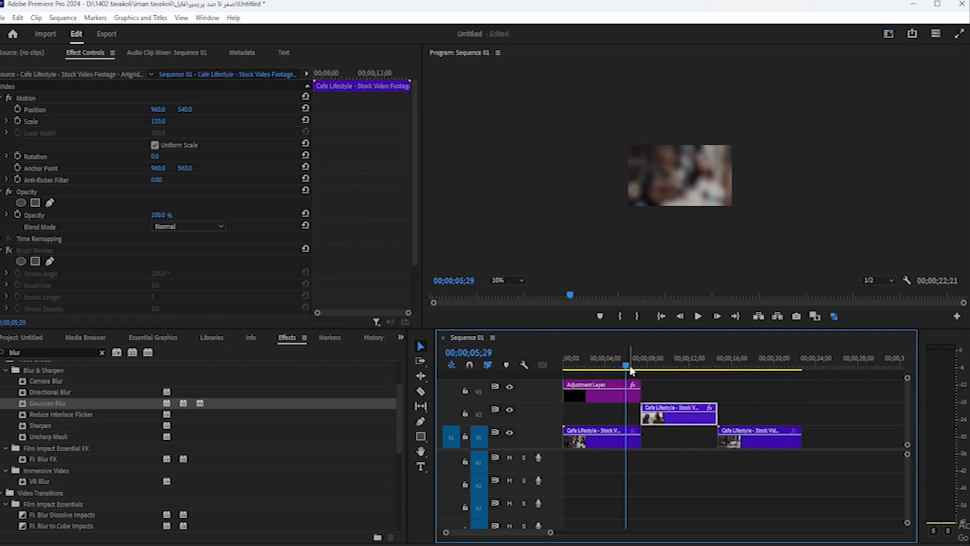
left_click_drag(633, 365, 668, 376)
left_click_drag(602, 394, 763, 405)
left_click(710, 362)
left_click_drag(716, 365, 745, 365)
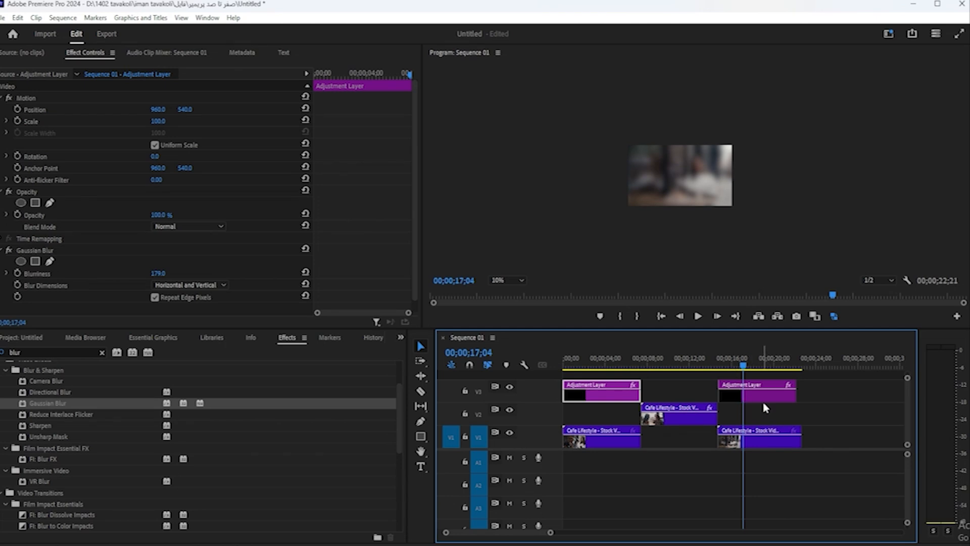
Step: Select the duplicated adjustment layer, preview the last clip at 00;00;20;21, and display the layer's effect settings
double_click(766, 399)
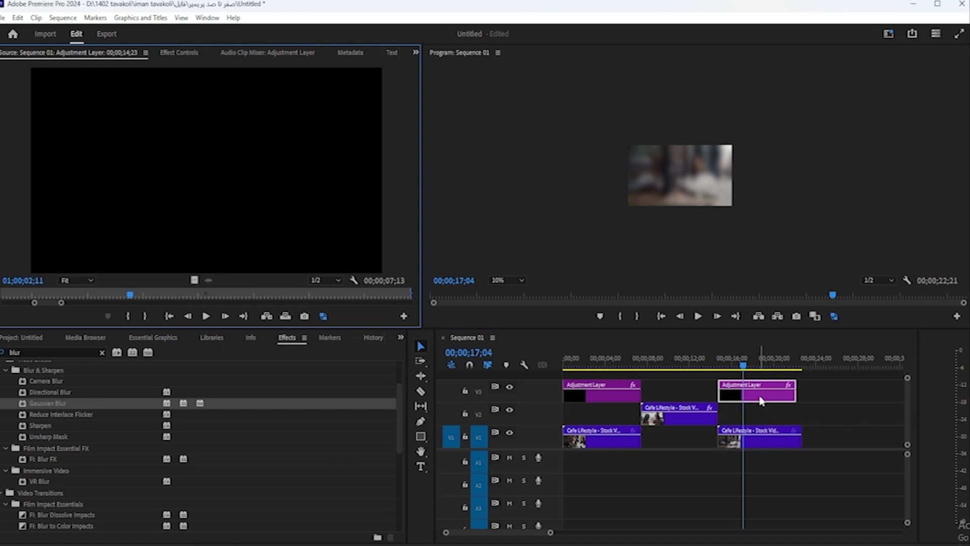
left_click(763, 394)
left_click_drag(748, 365, 783, 367)
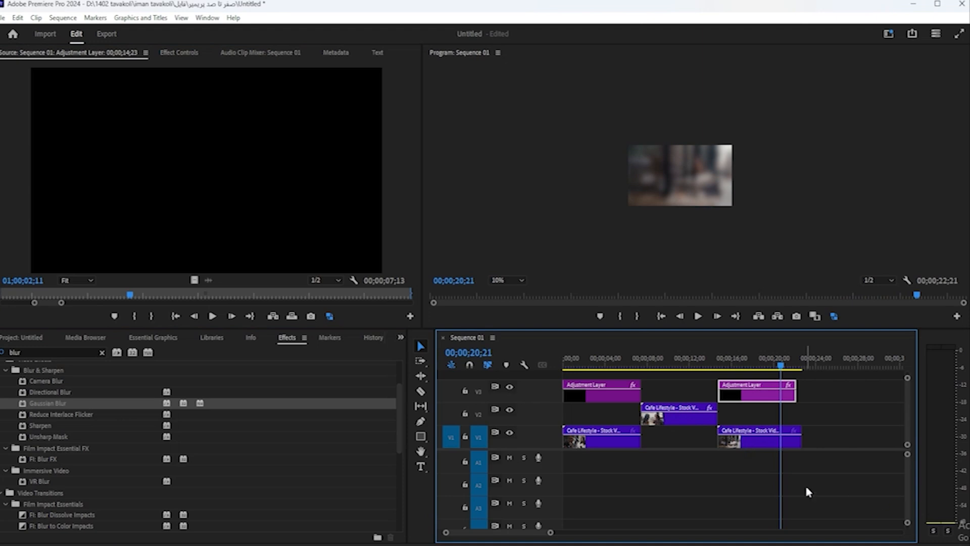
left_click(180, 52)
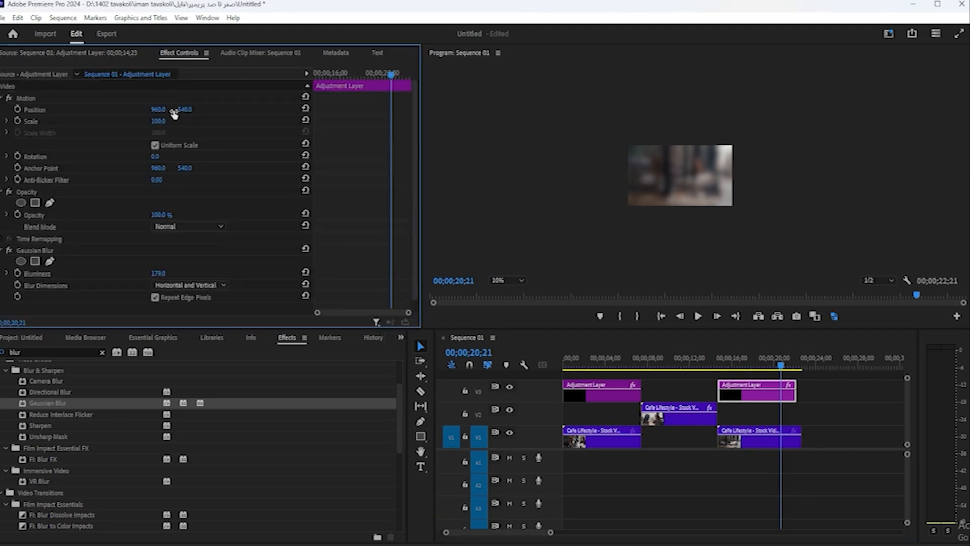